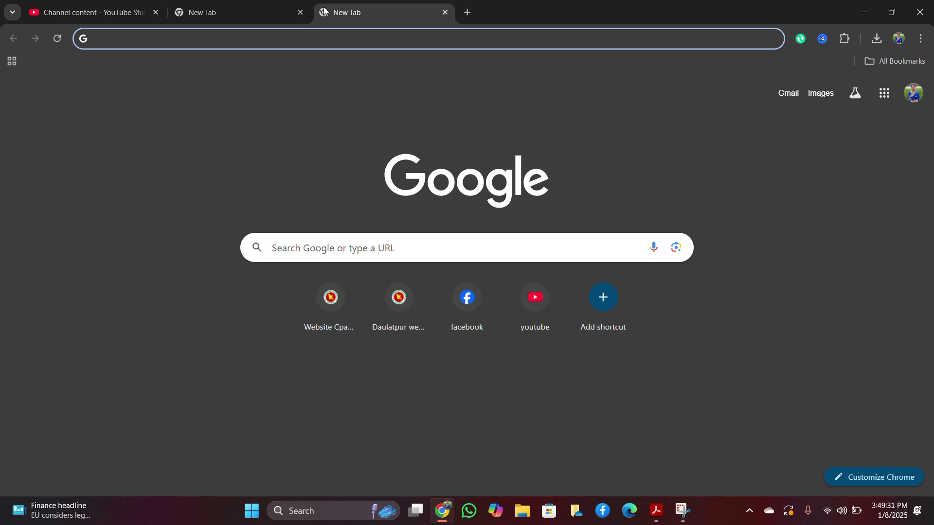
Step: Open YouTube and browse the video thumbnails in the home feed
click(529, 311)
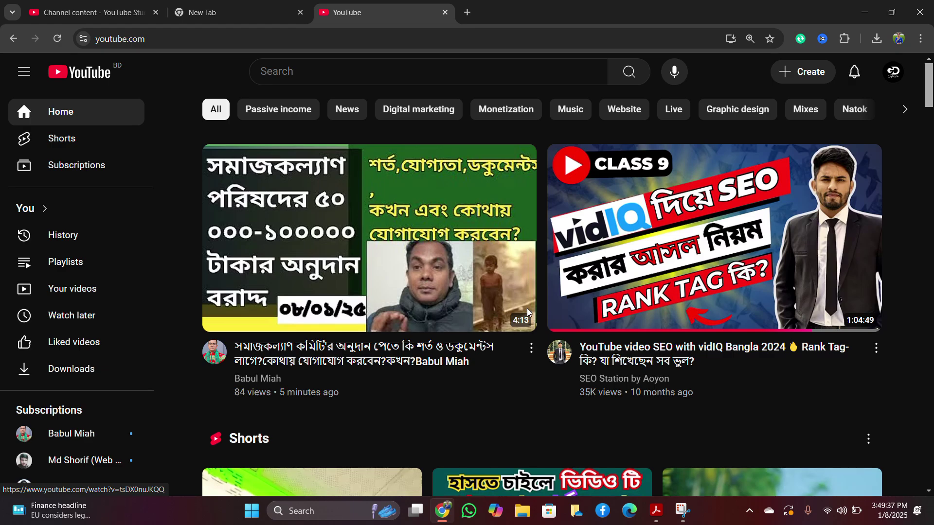
scroll(459, 375, down, 15)
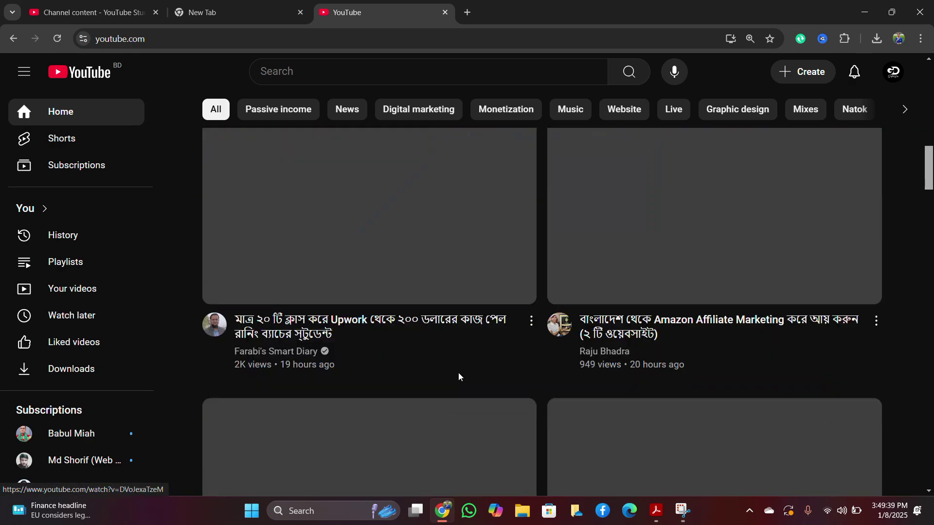
scroll(459, 377, down, 5)
scroll(459, 377, down, 15)
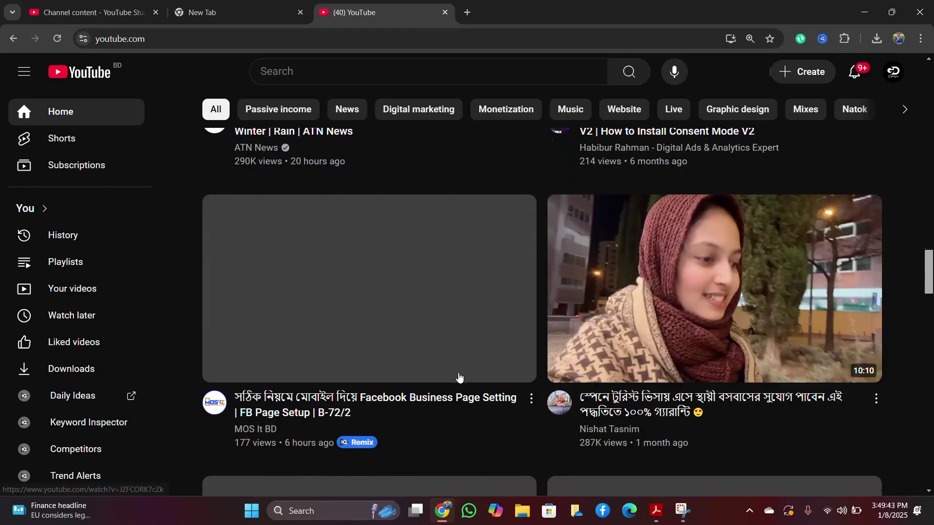
scroll(458, 377, down, 2)
scroll(459, 378, down, 9)
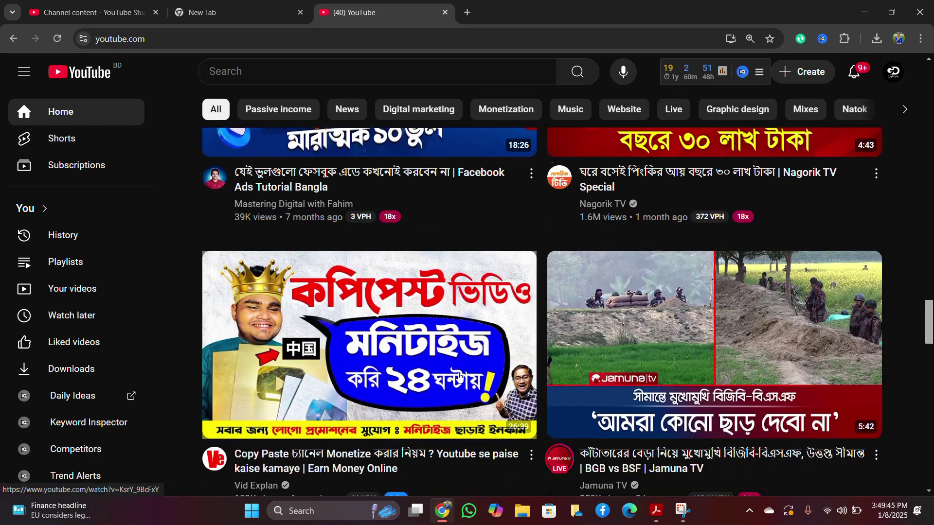
scroll(458, 376, down, 3)
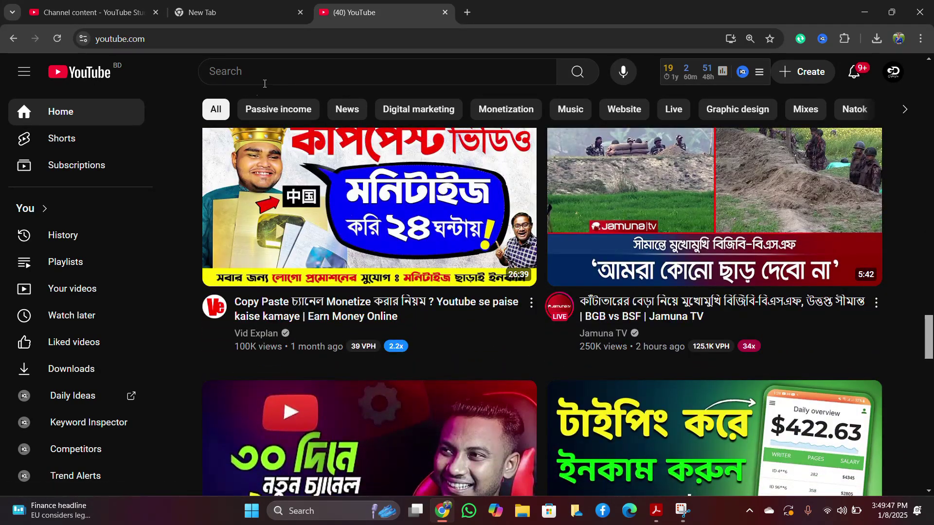
Step: Search YouTube for "youtube seo"
click(250, 75)
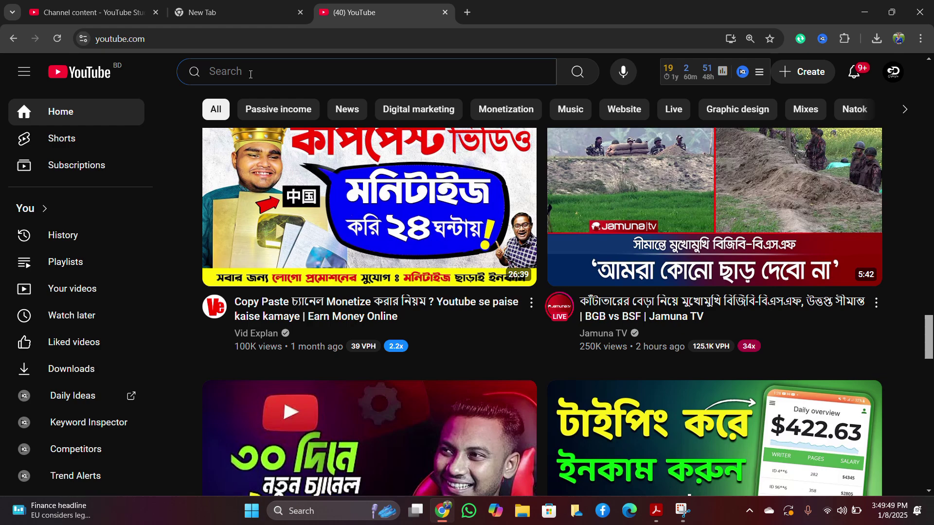
text(youtube sei)
key(BackSpace)
text(0)
key(BackSpace)
text(o)
key(Return)
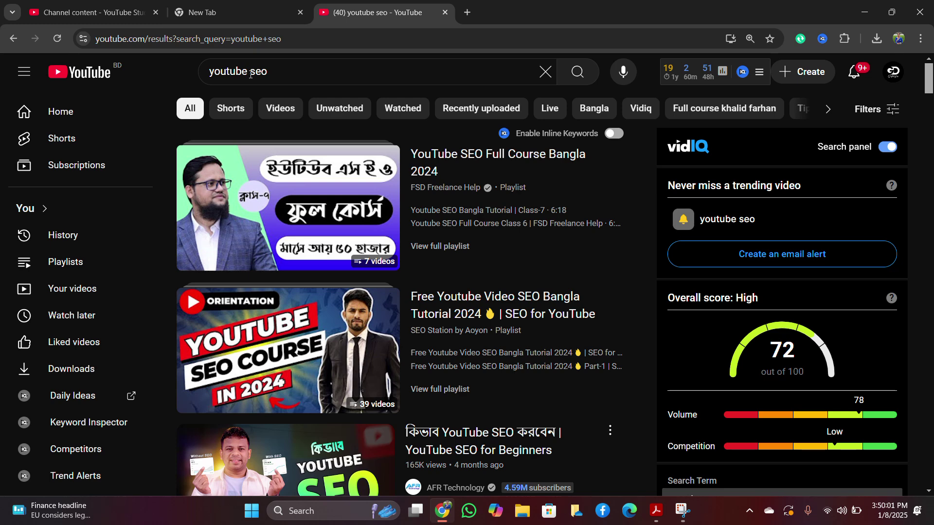
Step: Switch to the course outline PDF in Adobe Acrobat, check the YouTube Marketing Project item of class 92, and return to Chrome
click(654, 513)
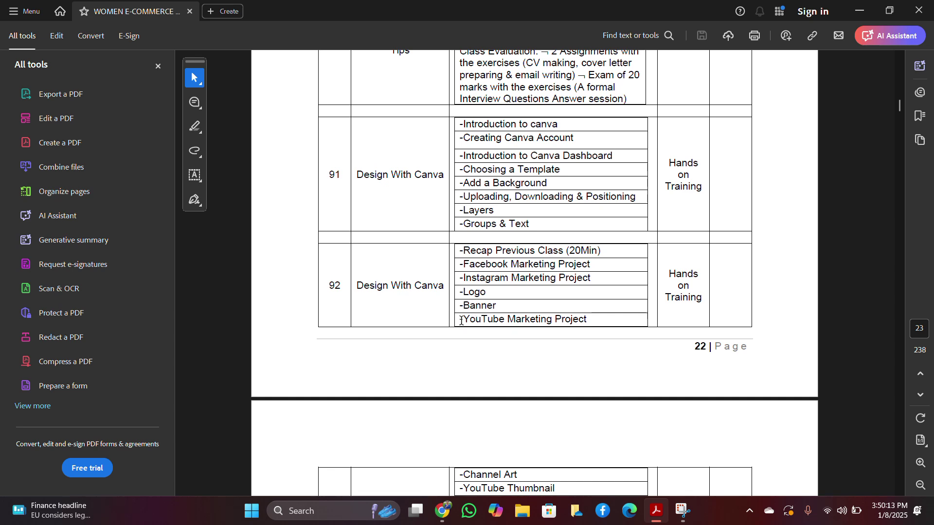
drag(461, 321, 591, 321)
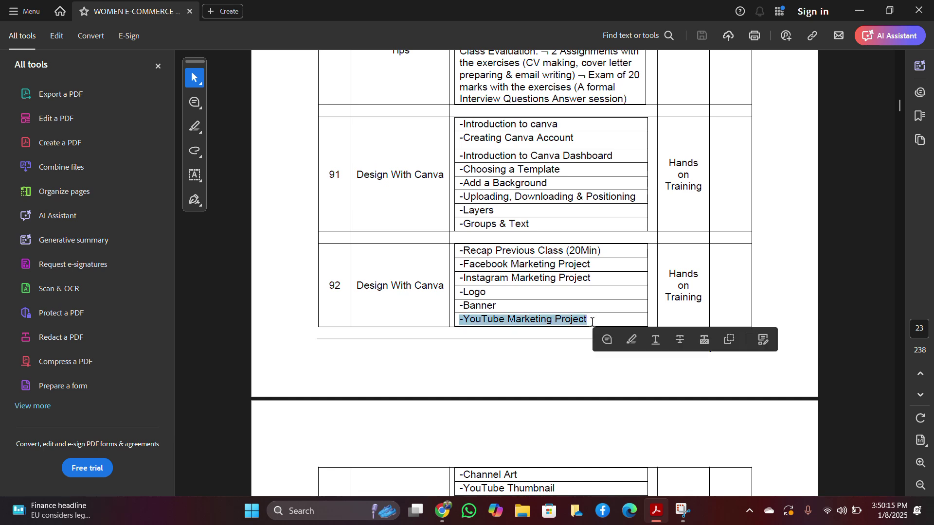
click(553, 342)
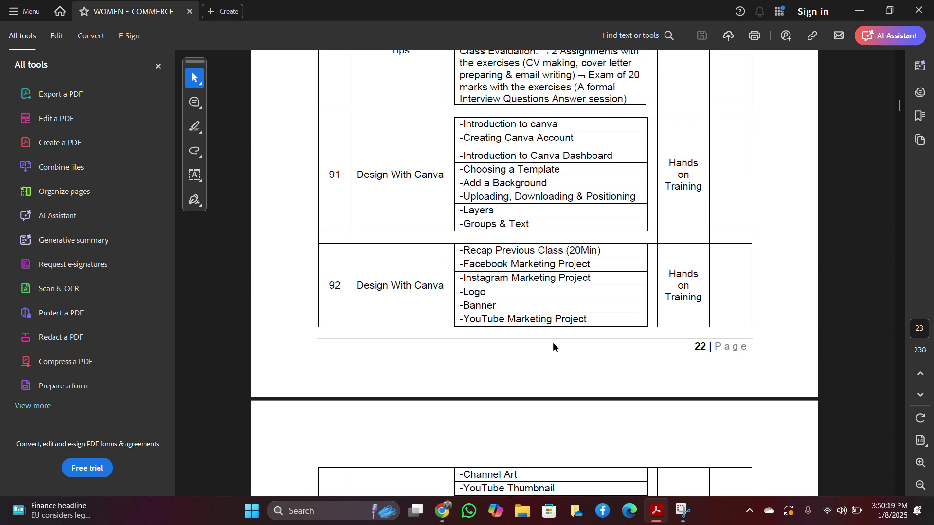
click(437, 515)
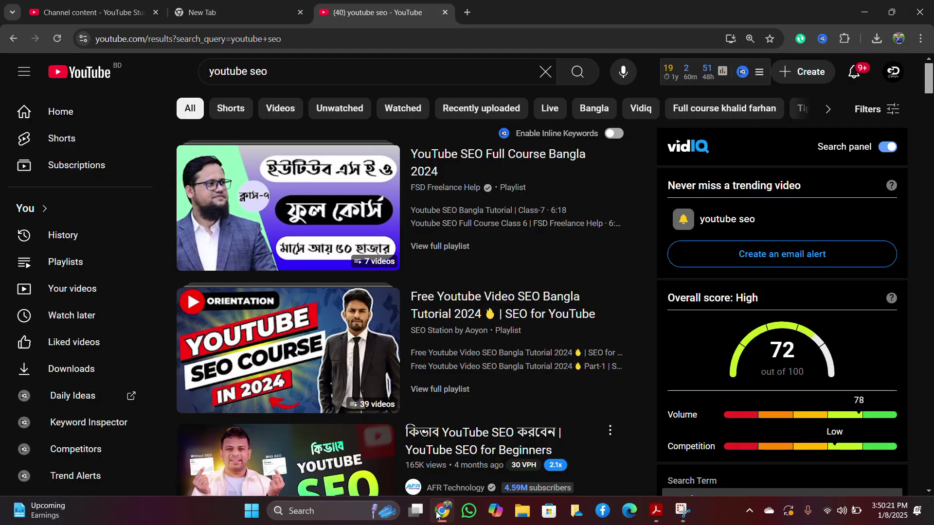
Step: Open canva.com in the empty browser tab
click(244, 7)
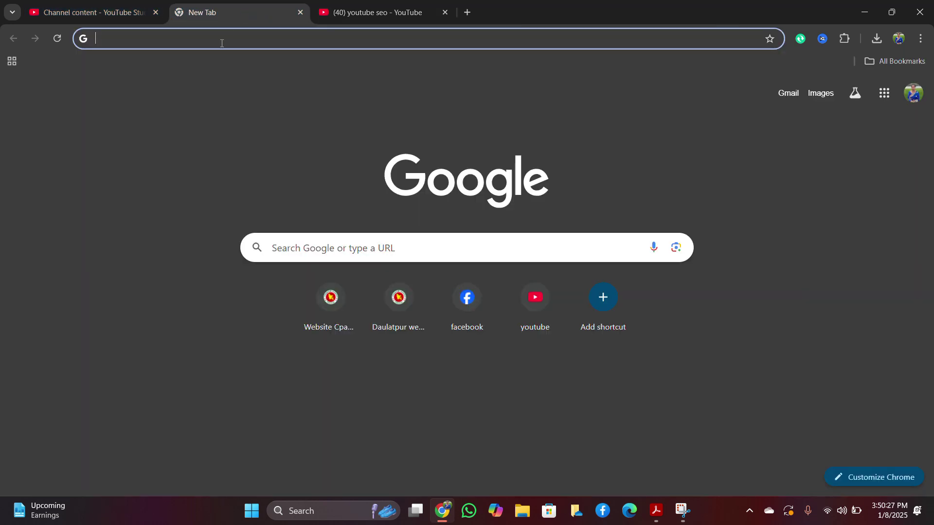
text(can)
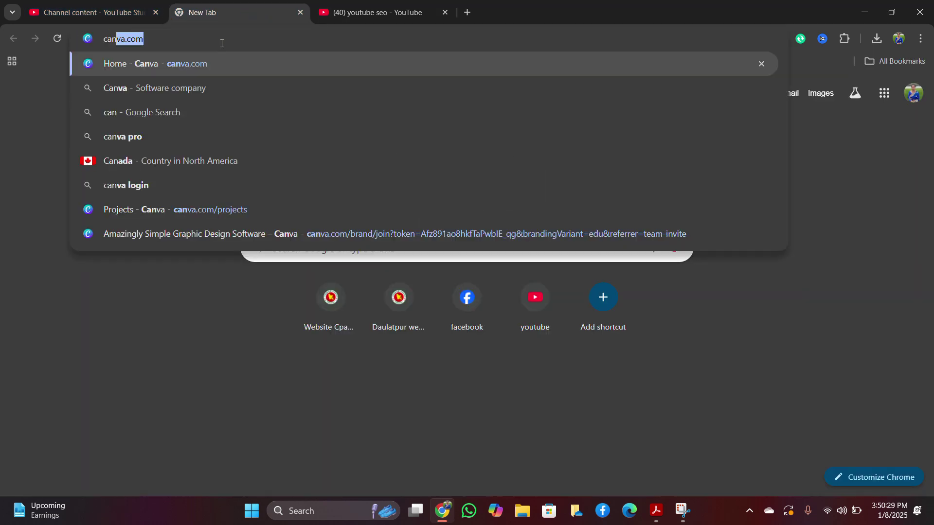
key(Return)
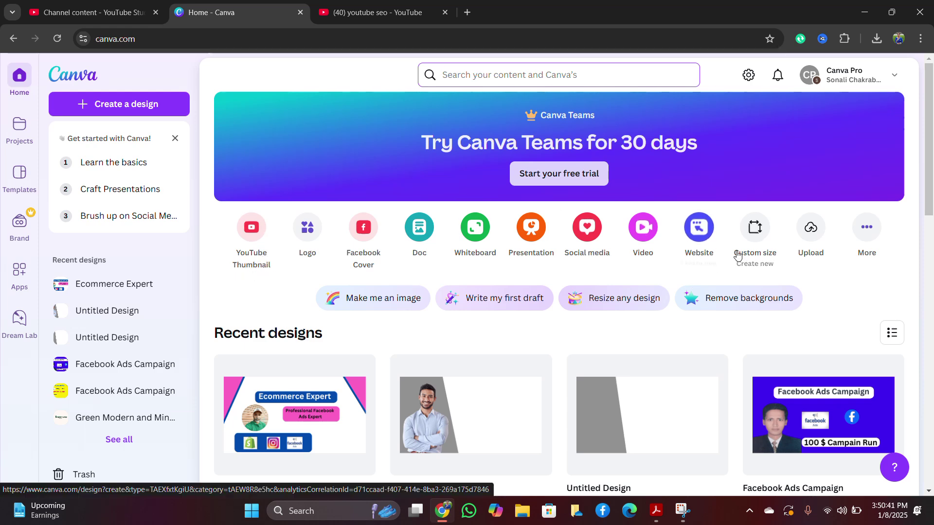
Step: Create a custom-size design 1280 px wide and 720 px high
click(756, 241)
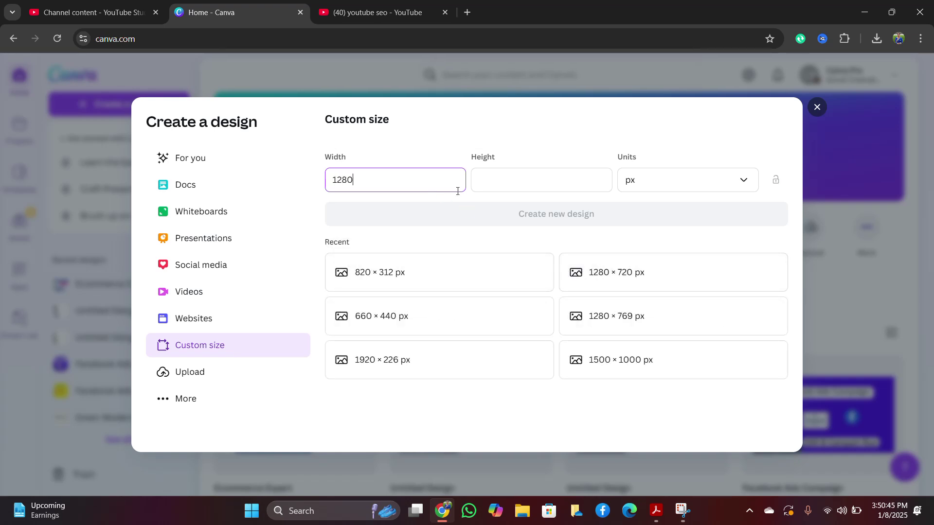
click(510, 190)
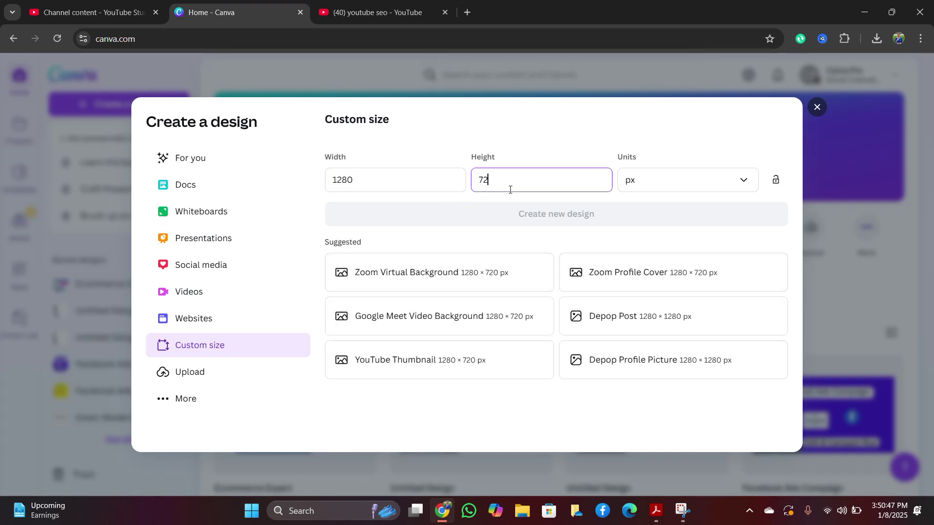
text(720)
click(551, 223)
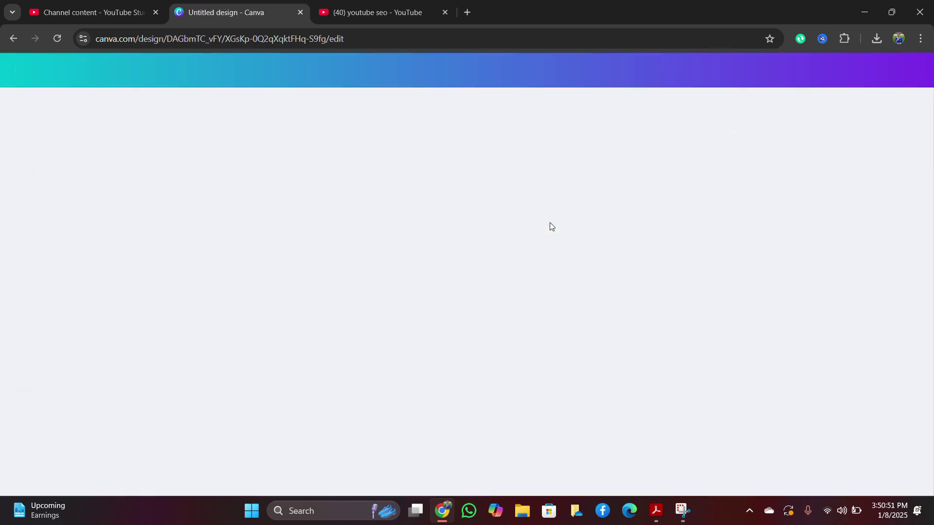
Step: Compare the blank design page with the video thumbnails in the "youtube seo" search results
click(348, 13)
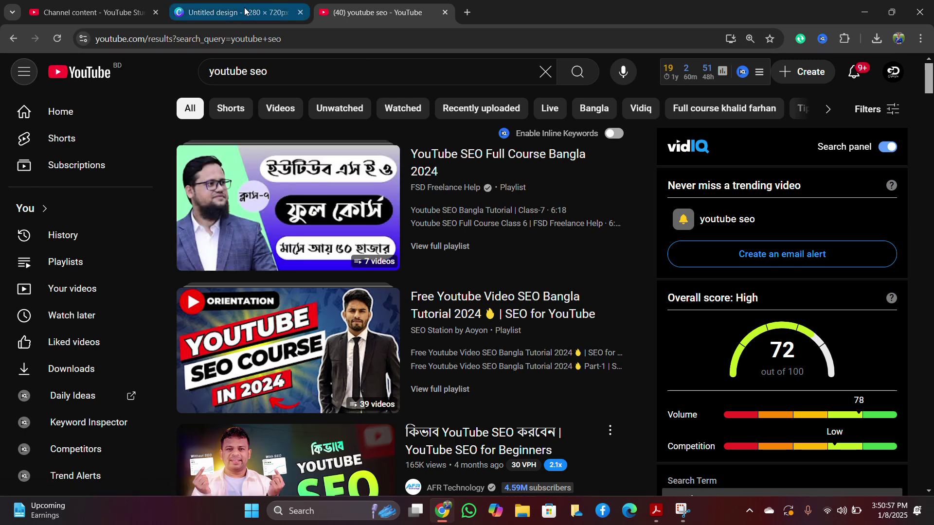
click(265, 12)
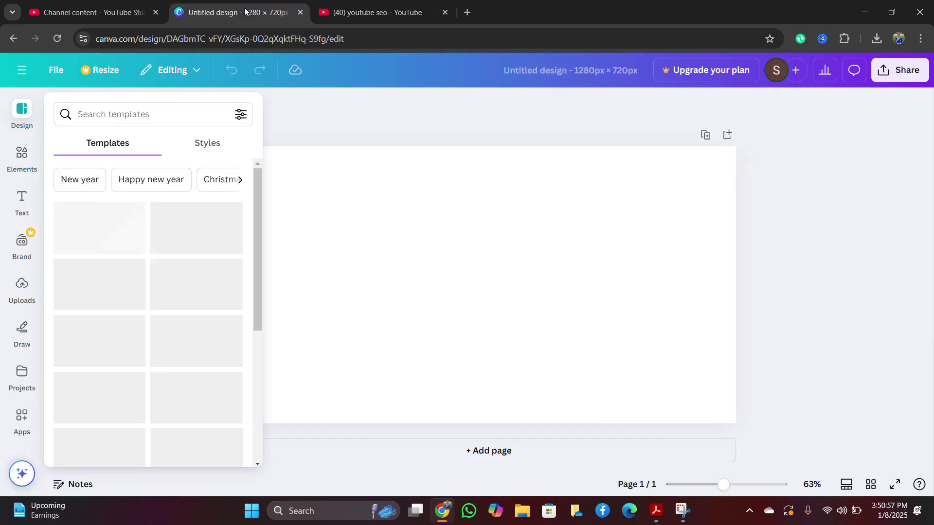
click(467, 241)
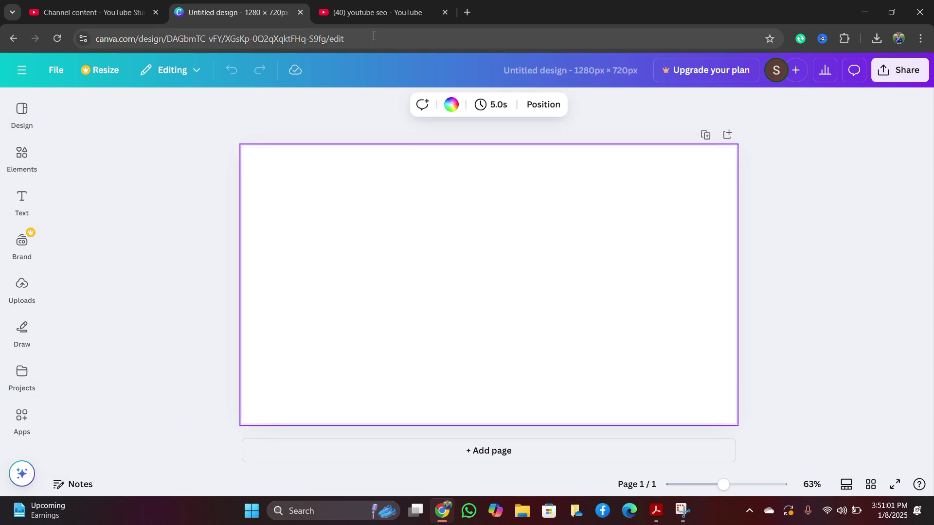
click(352, 12)
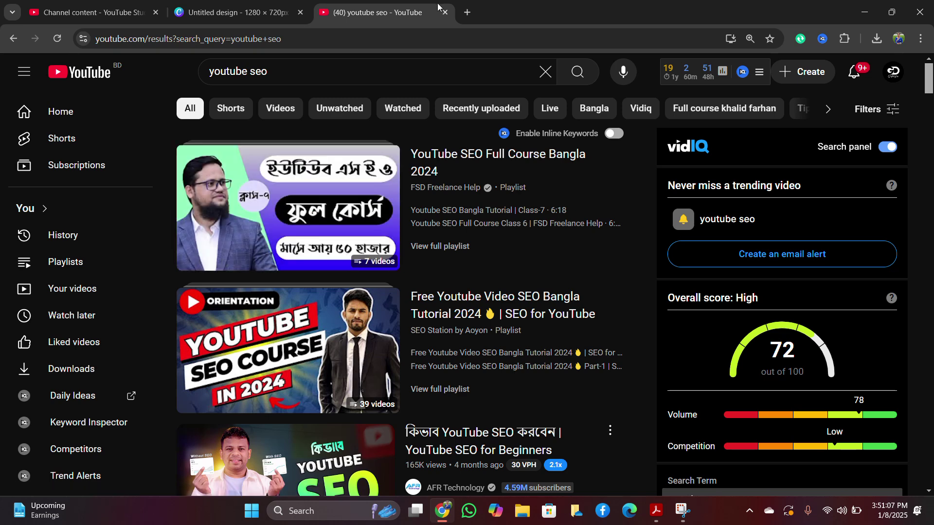
click(243, 9)
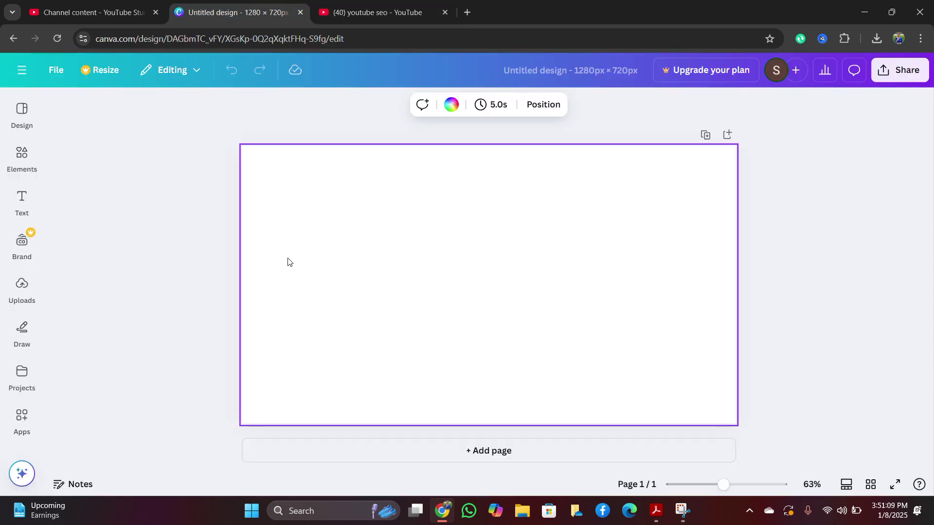
Step: Add a square shape from the elements to the page and enlarge it
click(22, 201)
click(22, 289)
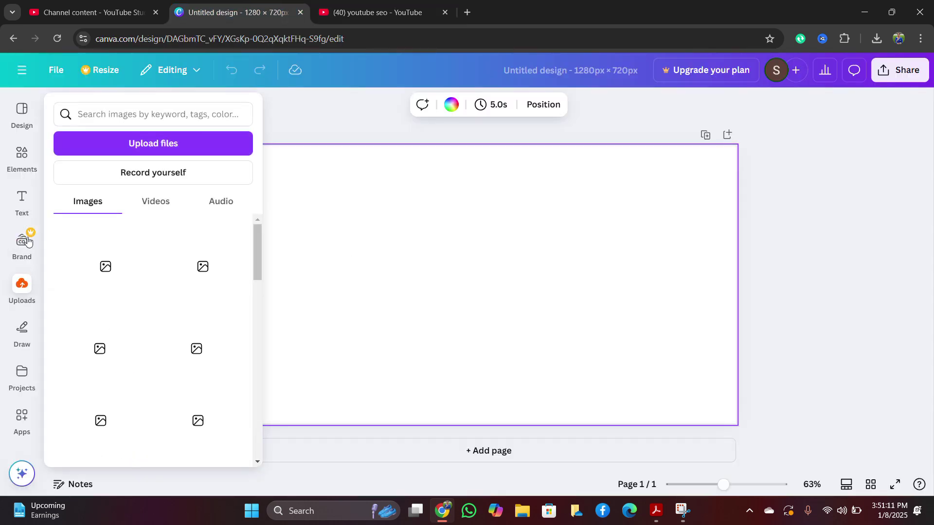
click(22, 158)
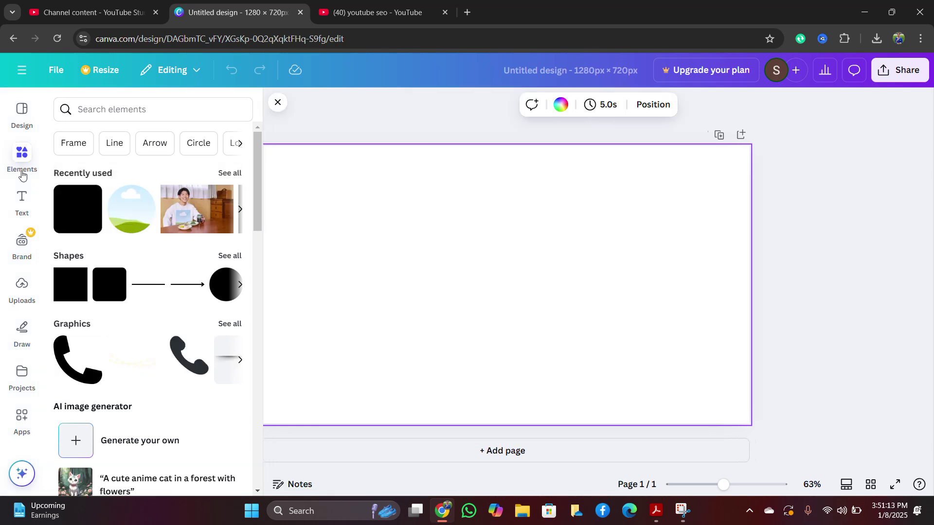
click(70, 291)
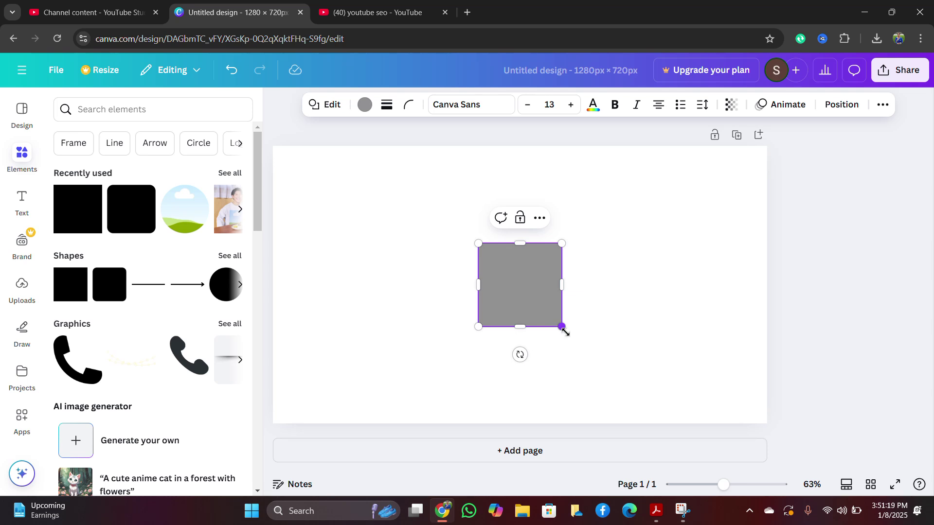
drag(561, 327, 656, 395)
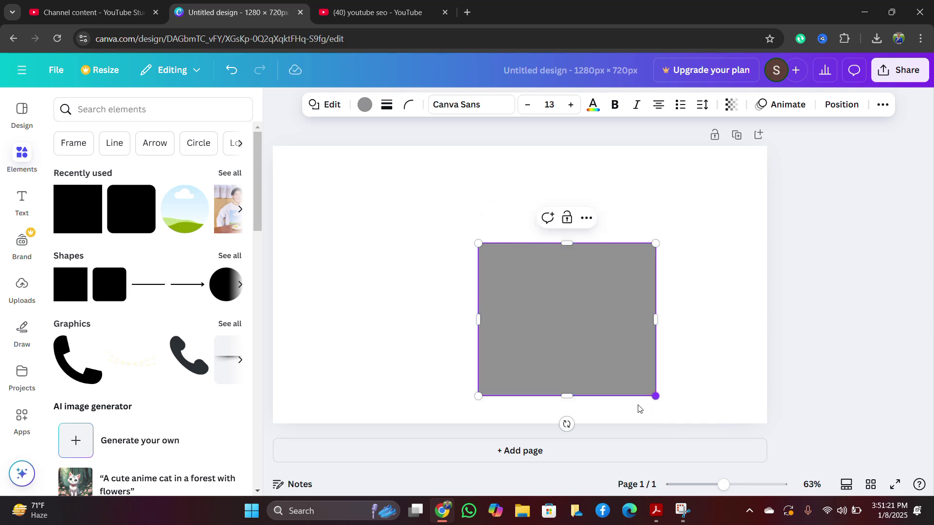
Step: Tilt the grey shape and fit it over the left part of the page, extending past the page edges
drag(566, 424, 725, 411)
drag(572, 321, 321, 252)
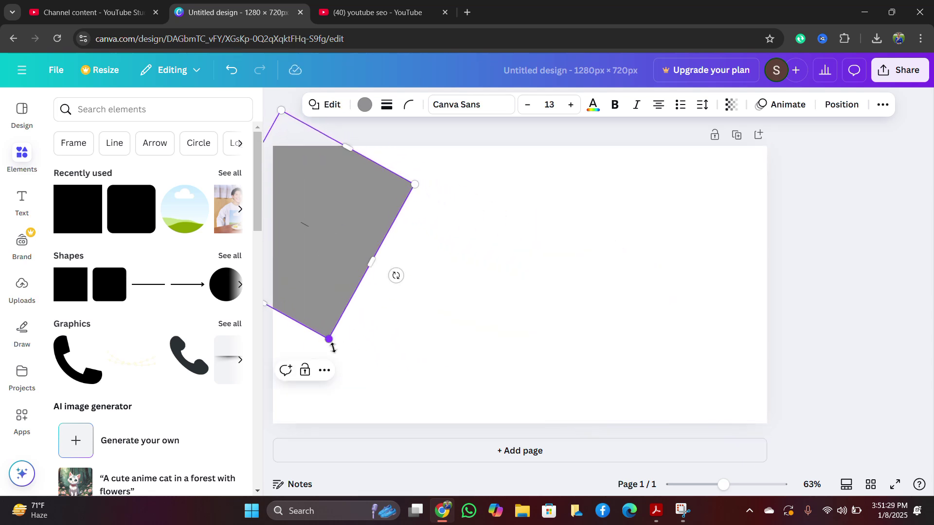
drag(328, 339, 408, 510)
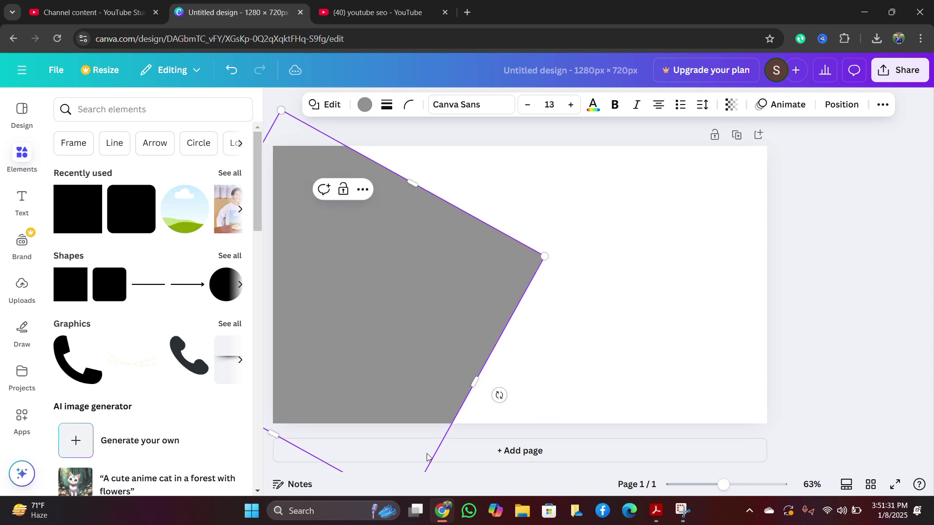
drag(414, 187, 360, 261)
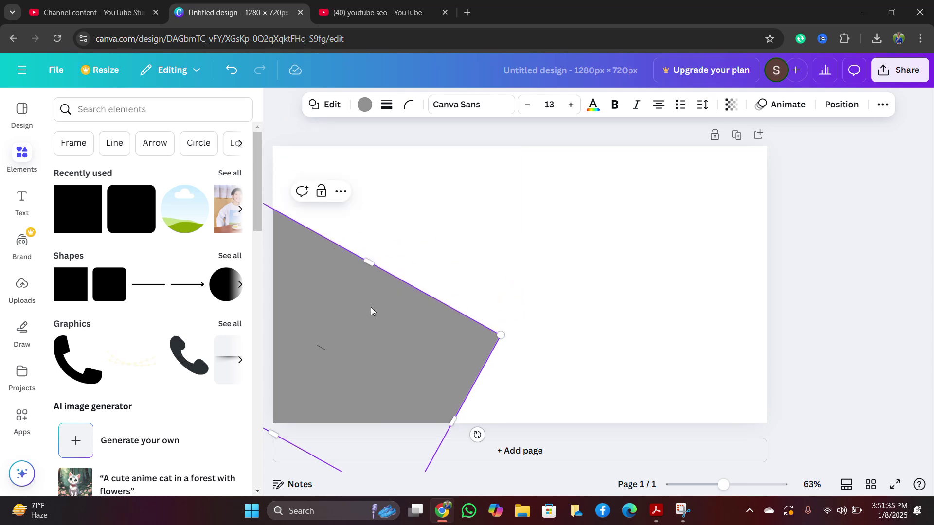
Step: Re-angle and enlarge the grey shape so it fills the page's left side, with its edge sloping from upper left to lower right
drag(373, 310, 571, 217)
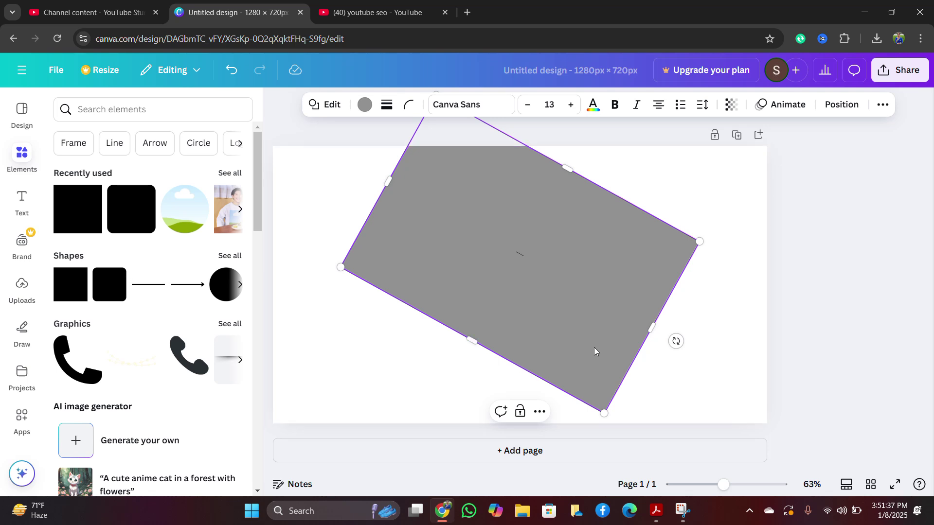
drag(672, 350, 596, 414)
drag(536, 277, 302, 303)
drag(349, 420, 433, 491)
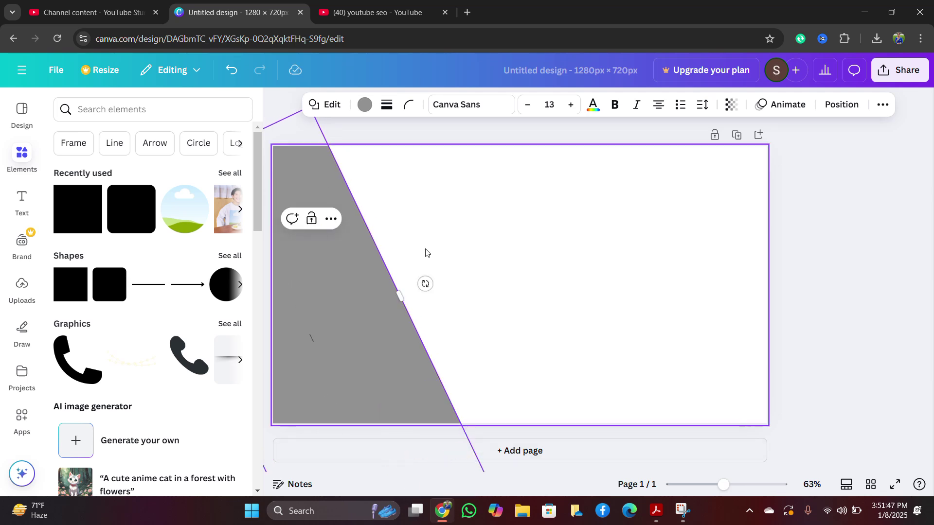
Step: Fill the slanted shape with the deep violet solid default color
click(364, 105)
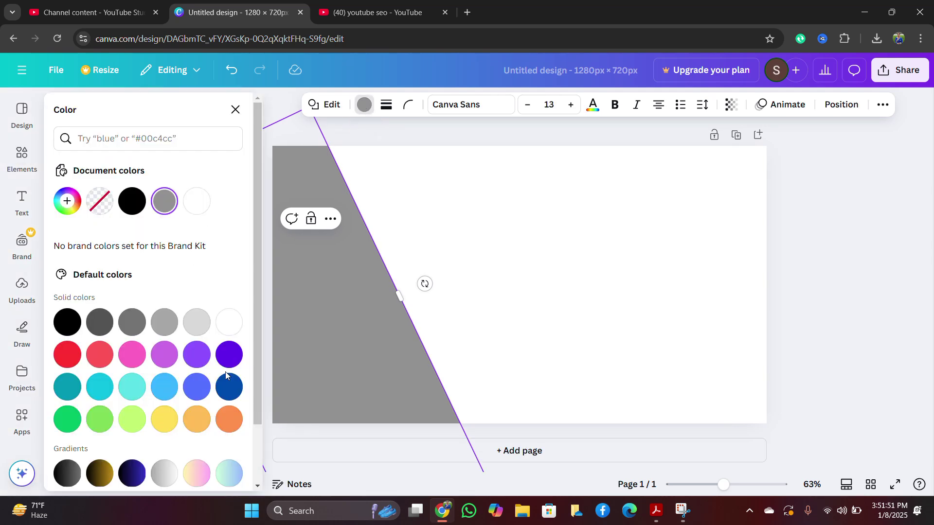
click(229, 355)
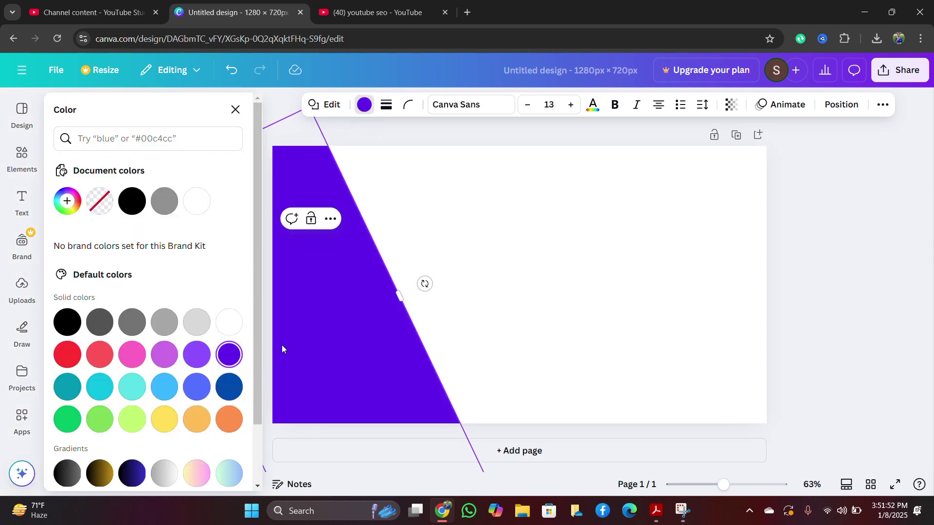
click(538, 319)
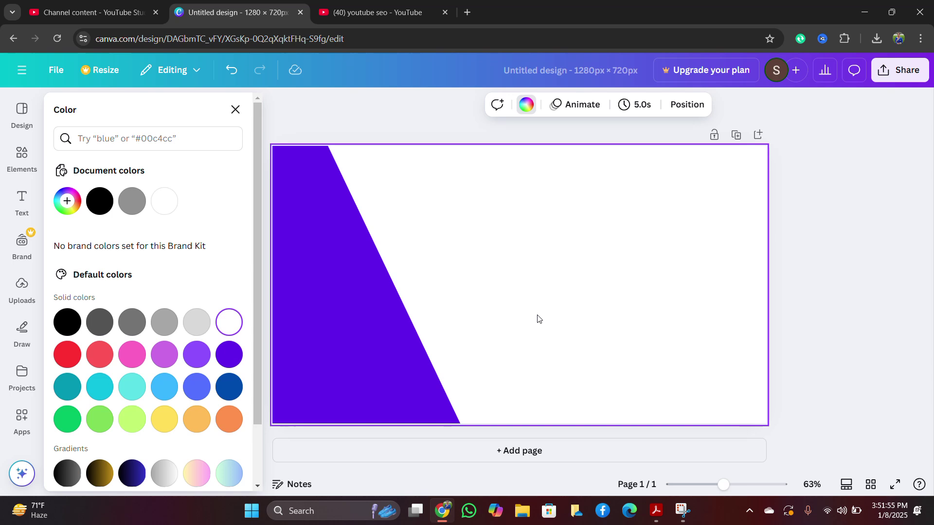
Step: Upload the background-free portrait PNG WhatsApp_Image_2024-07-07_at_10.21.36_c4bea6a5-removebg from the Downloads folder to the image uploads
click(20, 287)
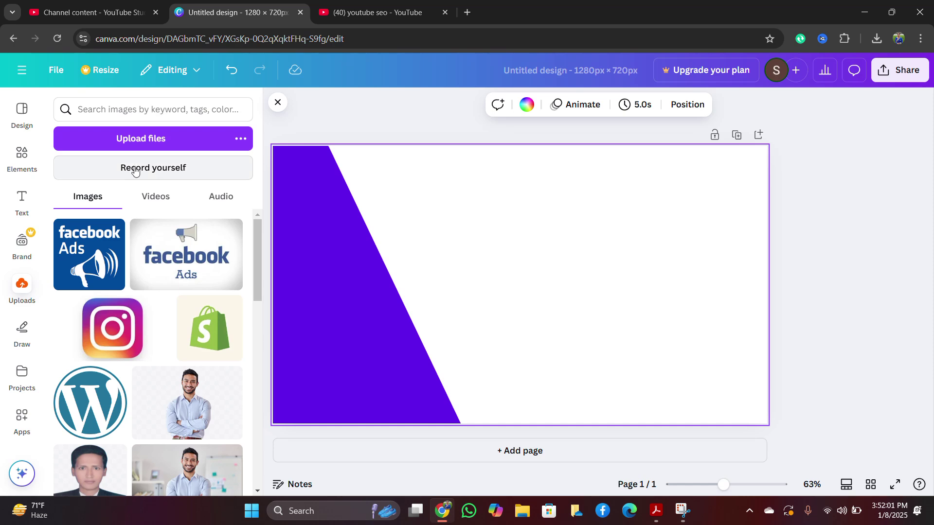
click(135, 140)
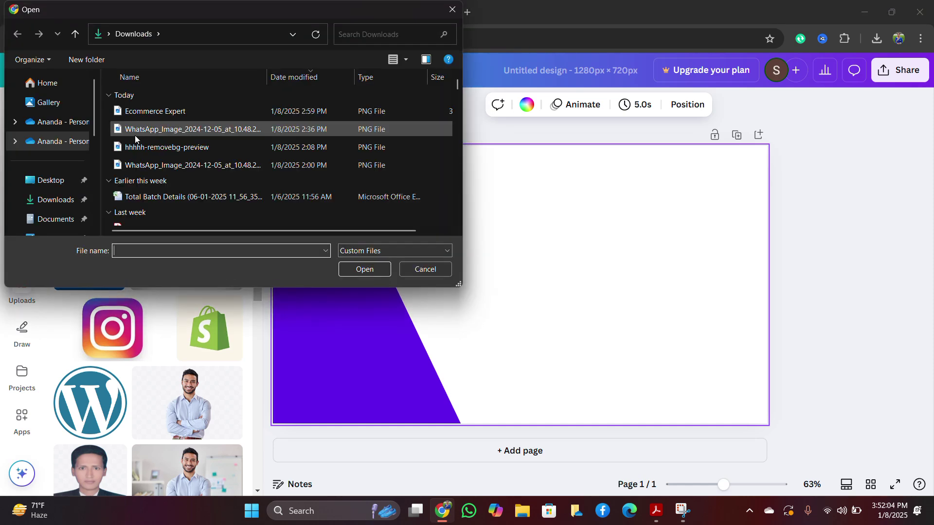
scroll(153, 188, down, 3)
scroll(153, 188, down, 15)
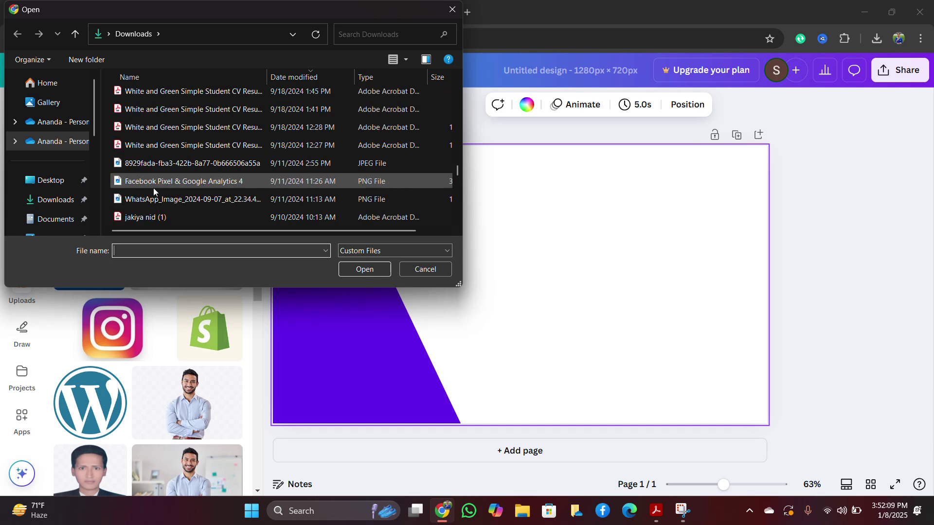
scroll(153, 187, down, 10)
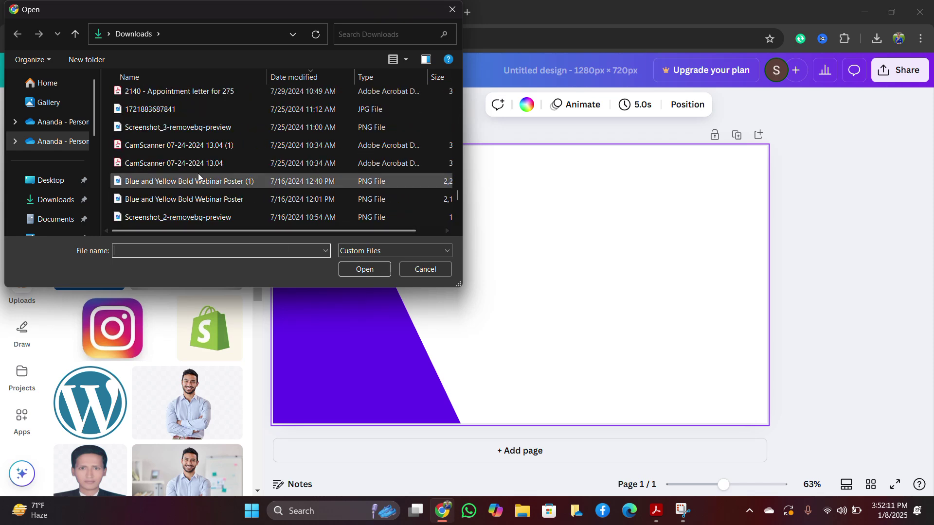
scroll(197, 173, down, 5)
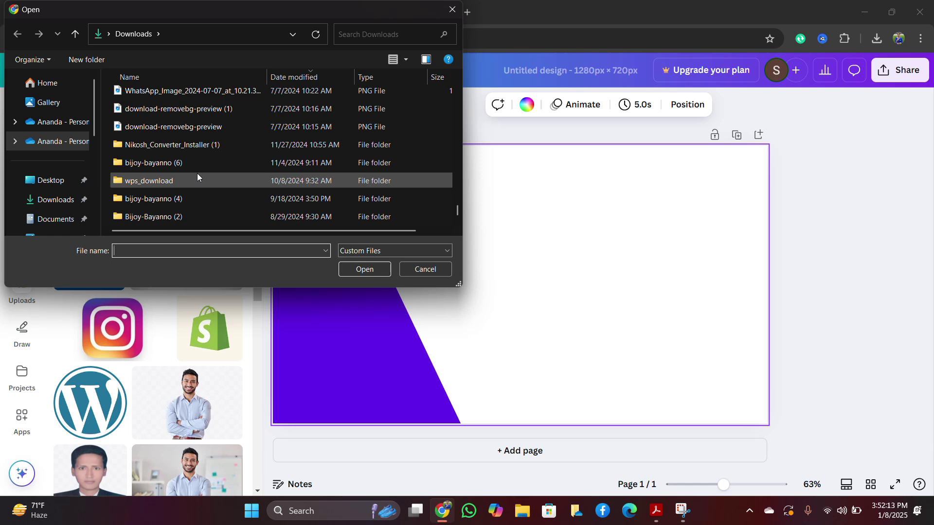
click(179, 94)
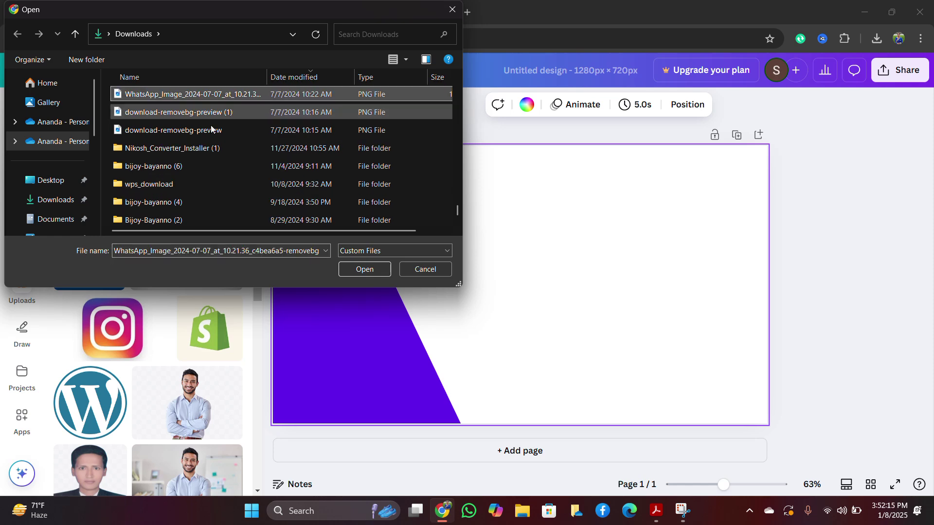
click(363, 270)
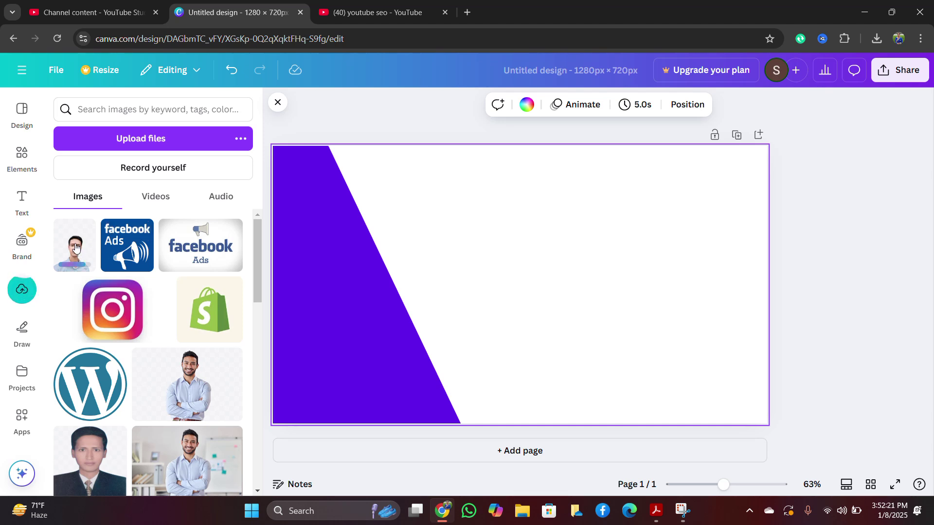
Step: Place the uploaded portrait on the page, enlarge it and fit it over the violet shape against the page's bottom-left edges
click(78, 253)
drag(548, 307, 351, 297)
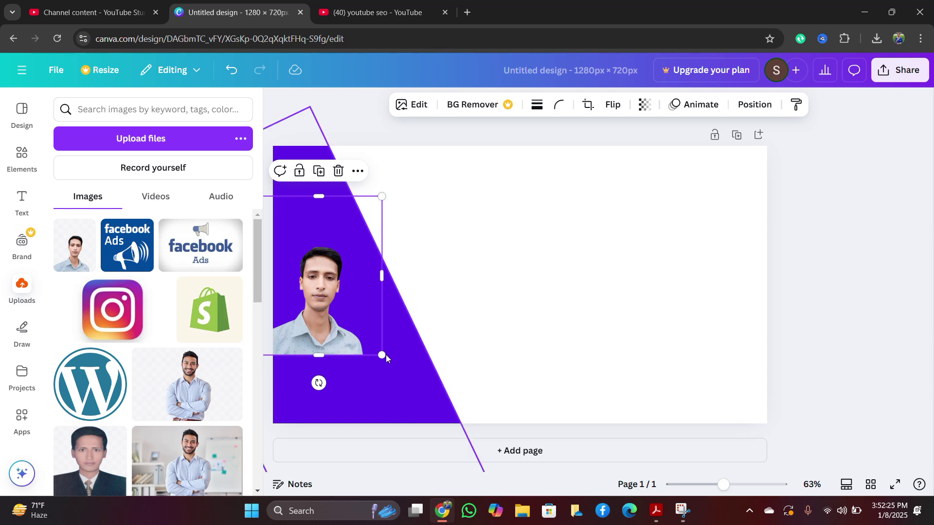
drag(387, 359, 506, 510)
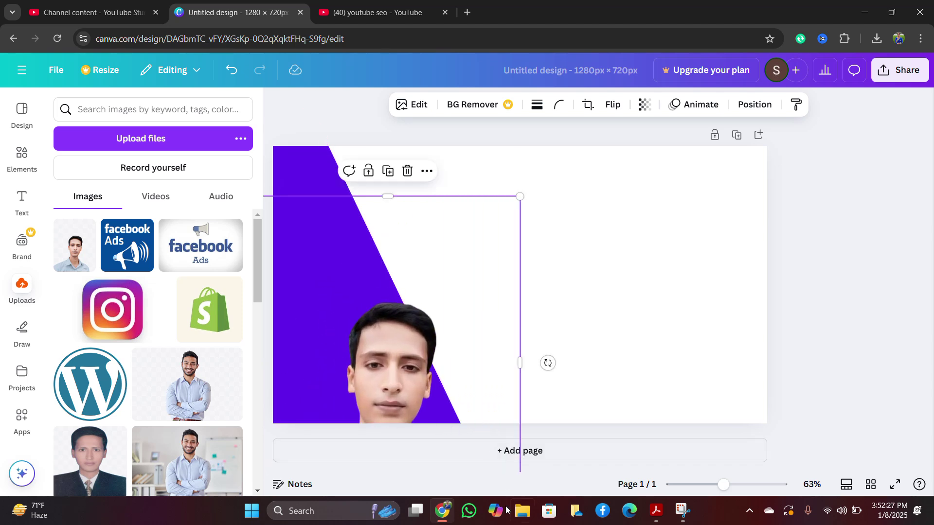
drag(381, 378, 322, 281)
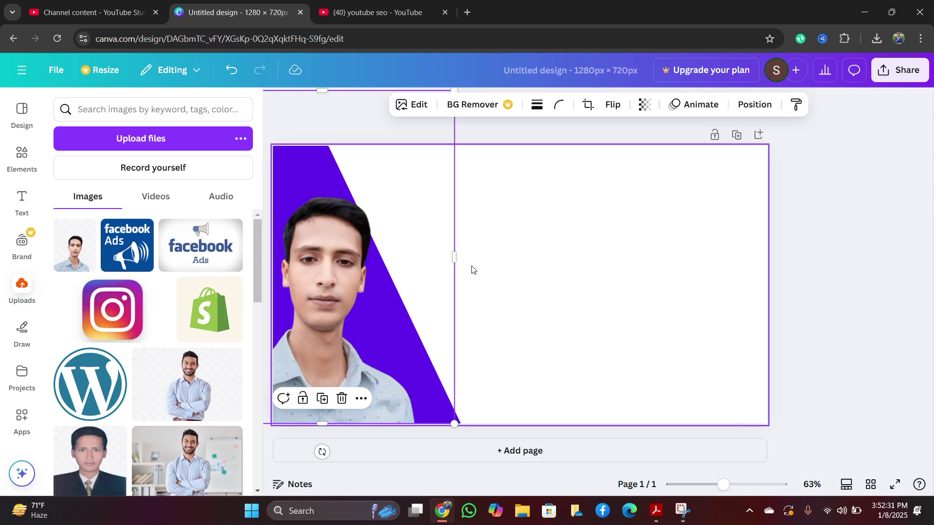
Step: Crop the portrait's right side close to the face and widen the violet shape so its slanted edge moves right
drag(447, 254, 368, 254)
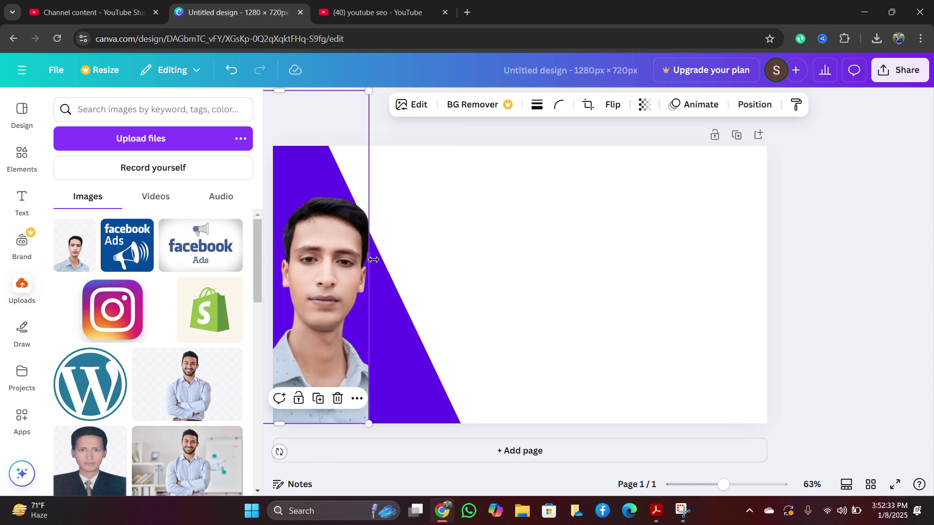
click(388, 309)
drag(402, 298, 466, 292)
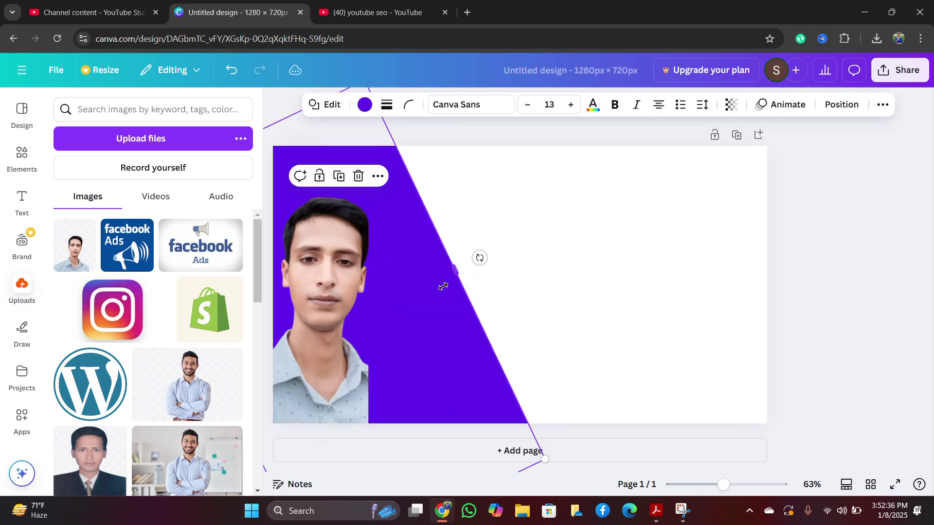
Step: Extend the portrait's crop to show both shoulders and shift the photo slightly right within the violet shape
click(345, 300)
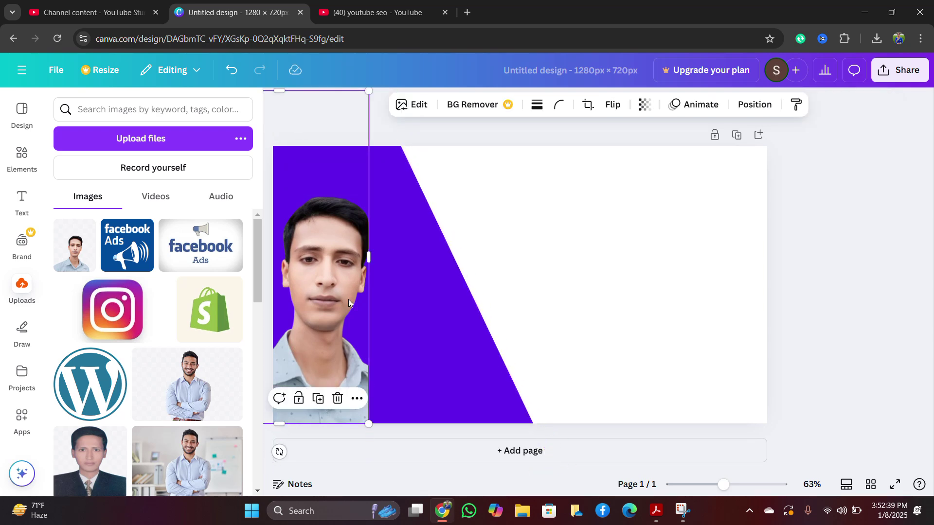
drag(368, 253, 439, 264)
drag(357, 308, 388, 308)
click(600, 265)
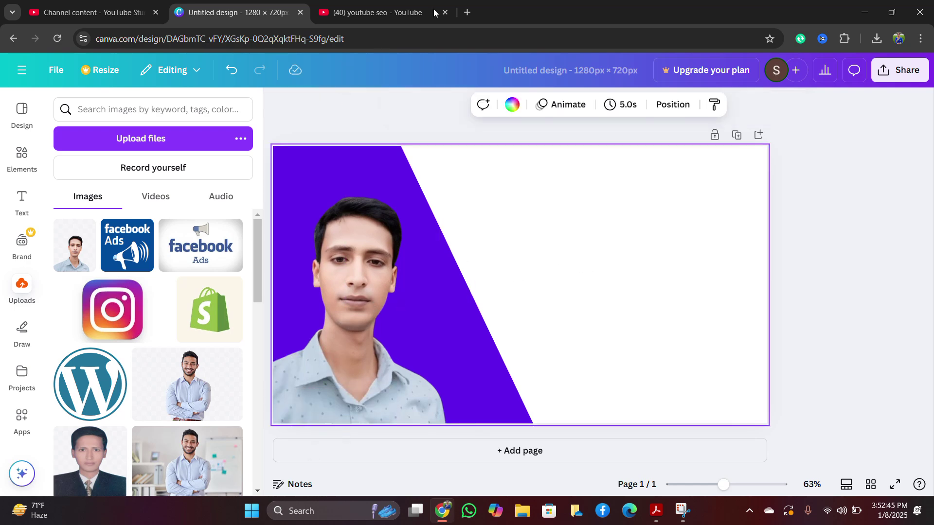
Step: Check the reference thumbnails on YouTube, return to the Canva design and set the page background to the orchid purple solid default color
click(359, 14)
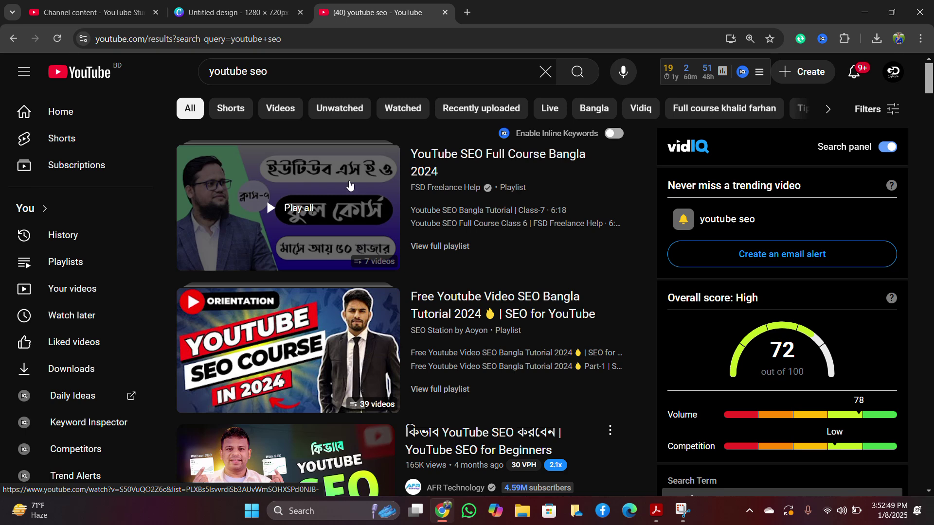
click(253, 9)
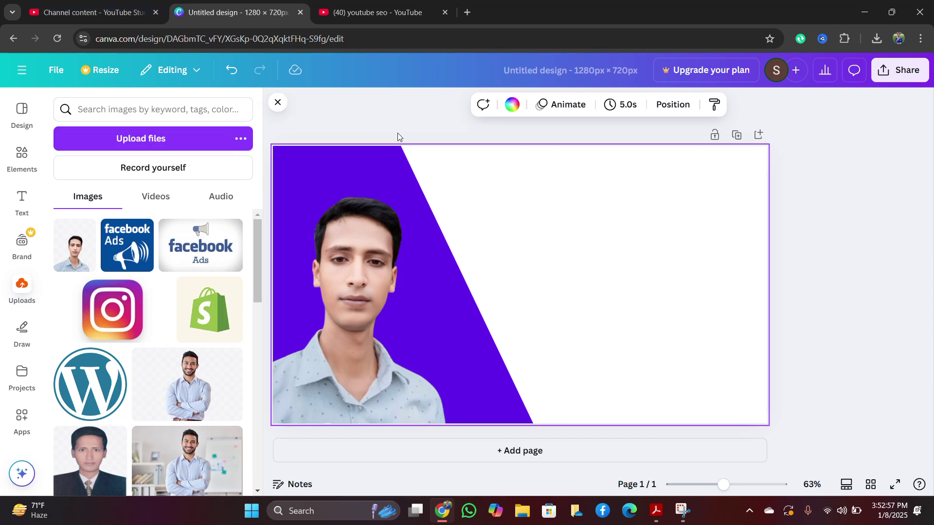
click(512, 104)
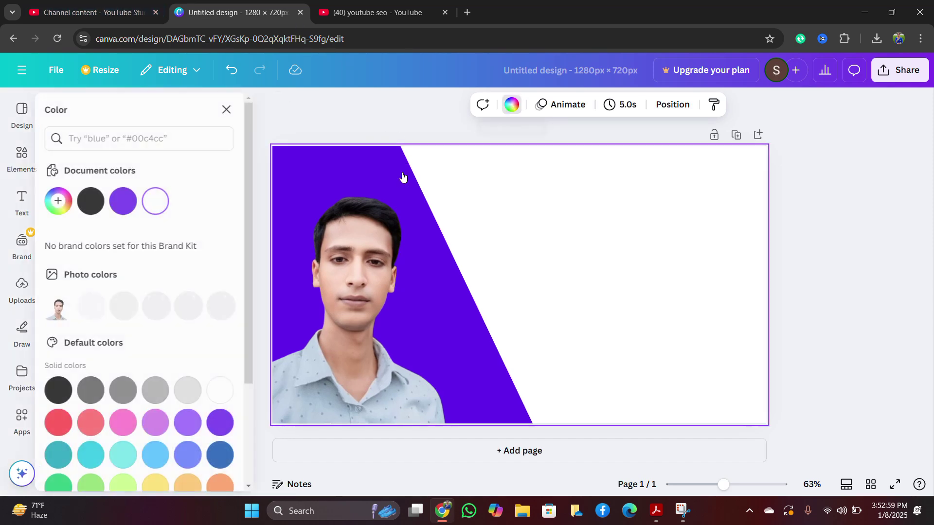
click(164, 420)
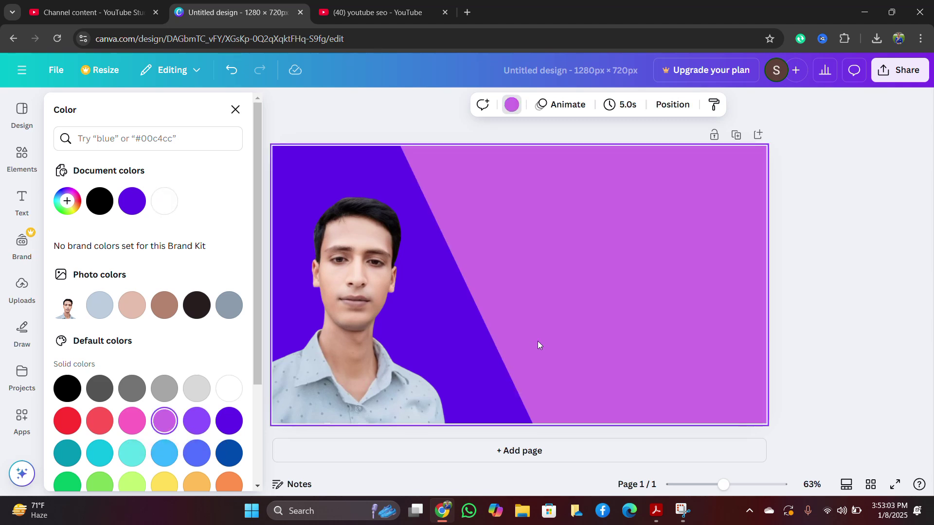
click(236, 112)
Step: Add a heading reading "SEO Full Course" and move it onto the upper part of the orchid area
click(23, 203)
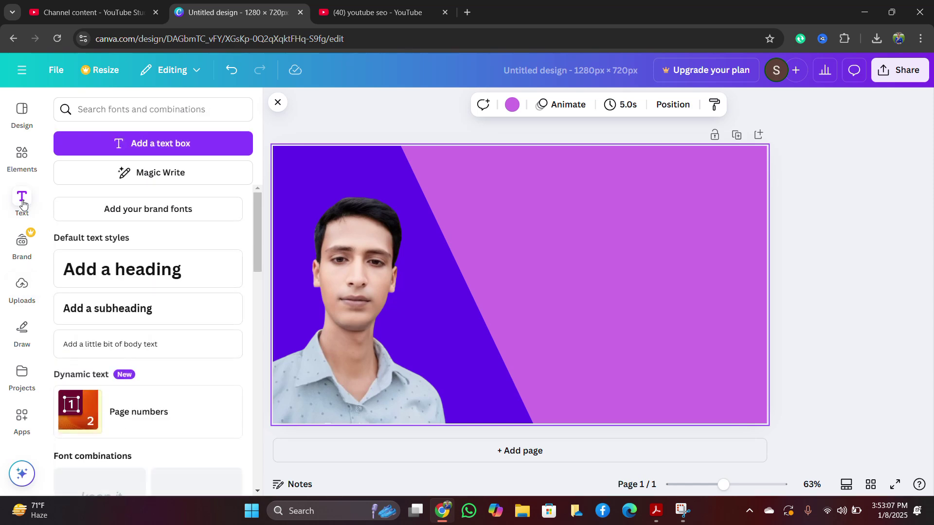
click(146, 265)
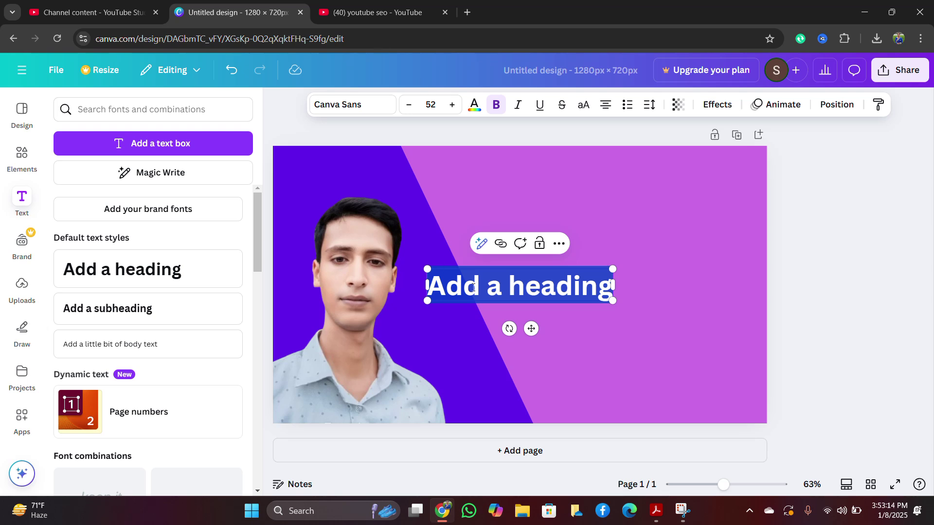
text(SE)
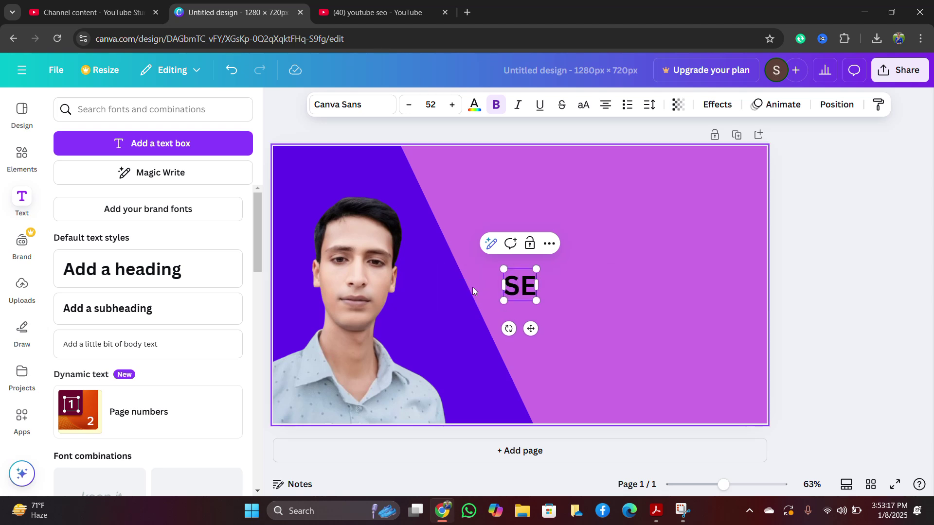
text(O Fu)
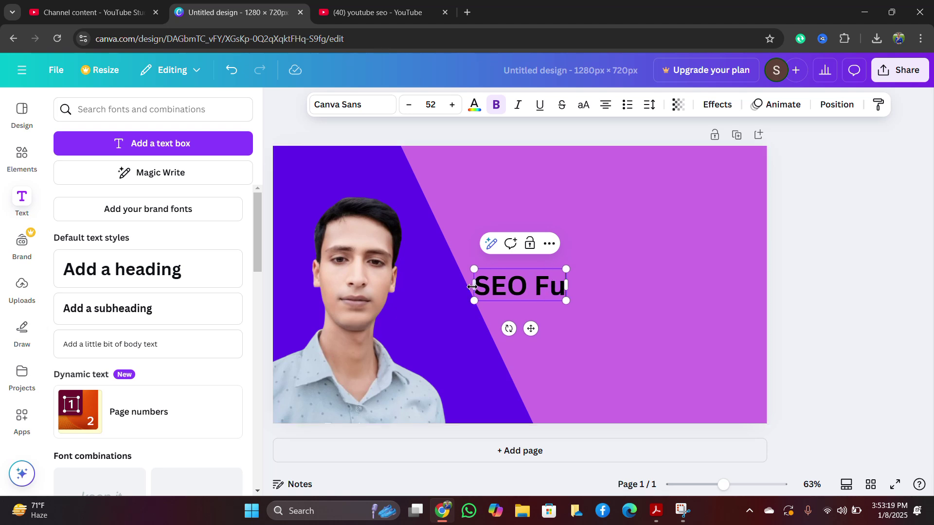
text(ll Co)
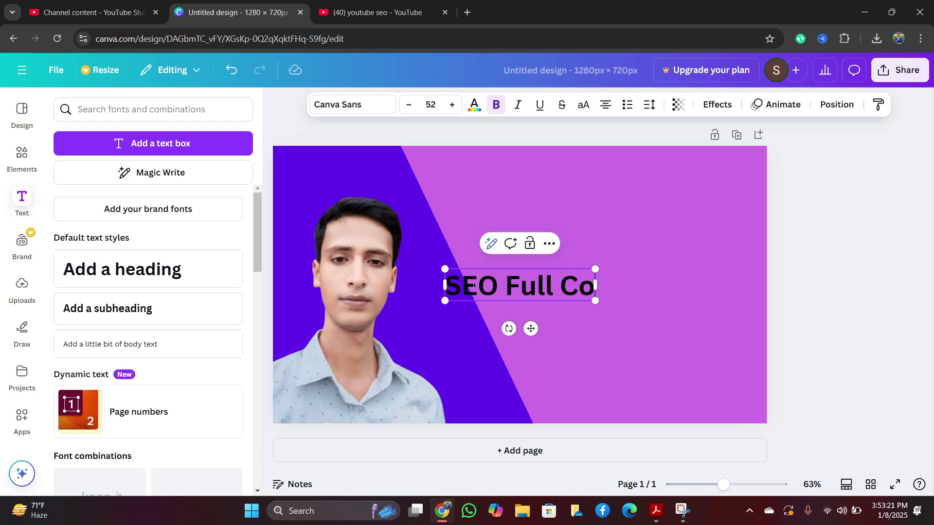
text(urse)
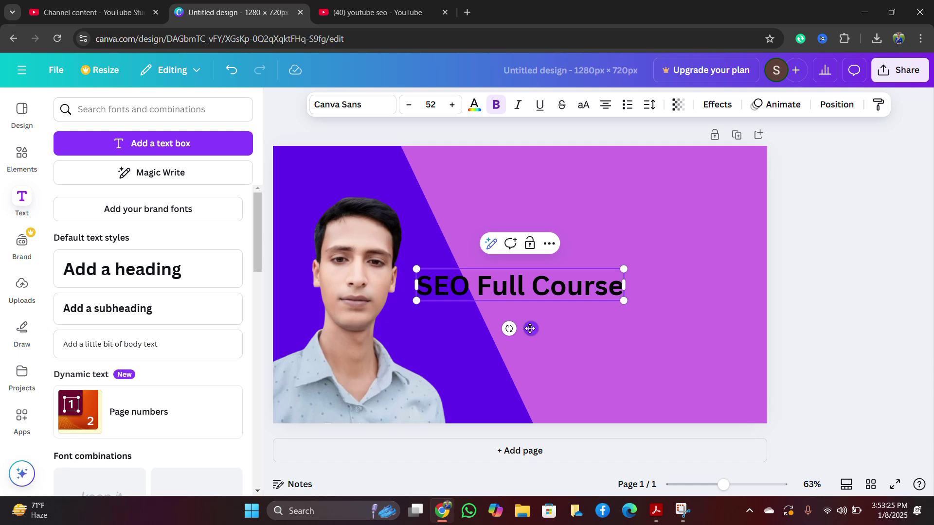
drag(530, 329, 597, 249)
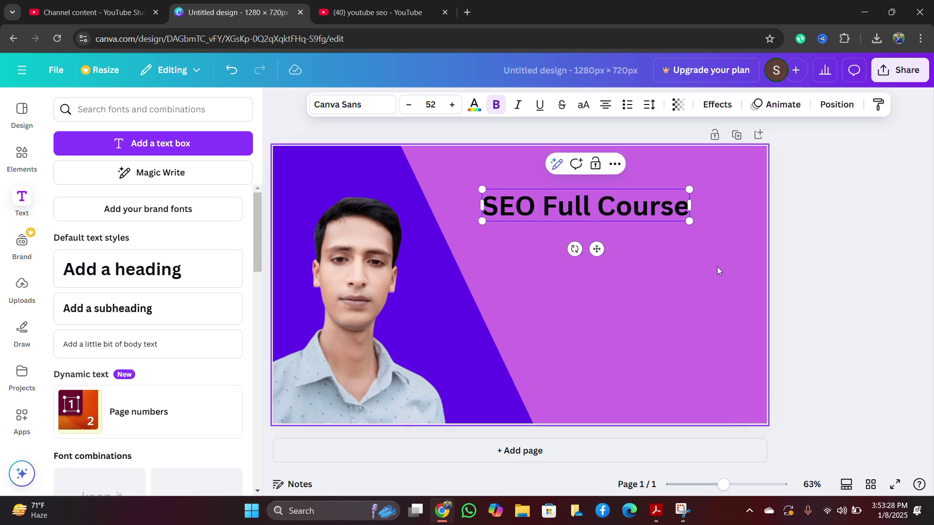
Step: Following the YouTube reference, add a rounded square in Canva and reshape it into a wide bar behind the "SEO Full Course" heading
click(405, 10)
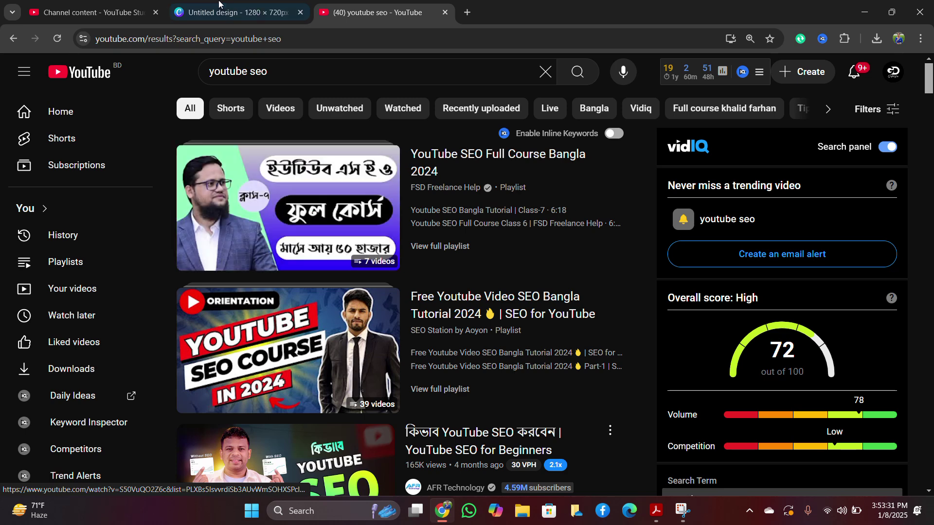
click(236, 12)
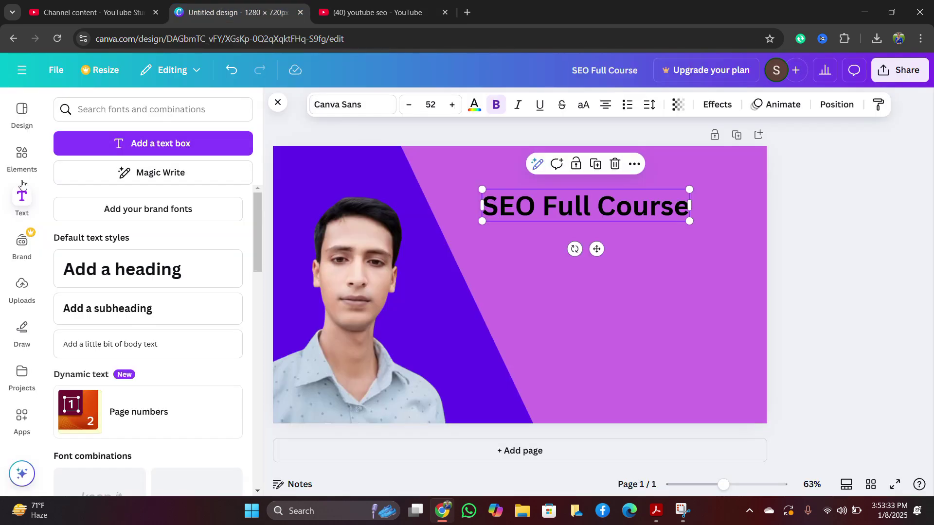
click(22, 158)
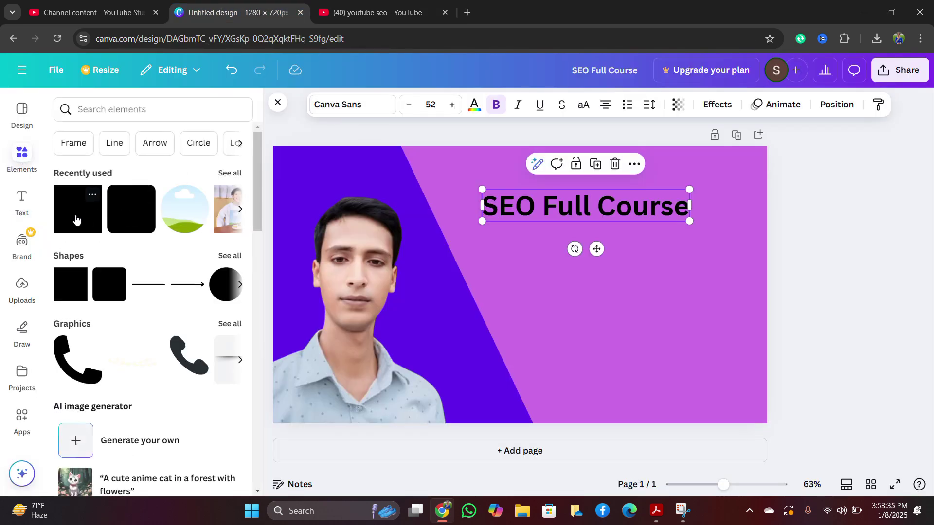
click(131, 214)
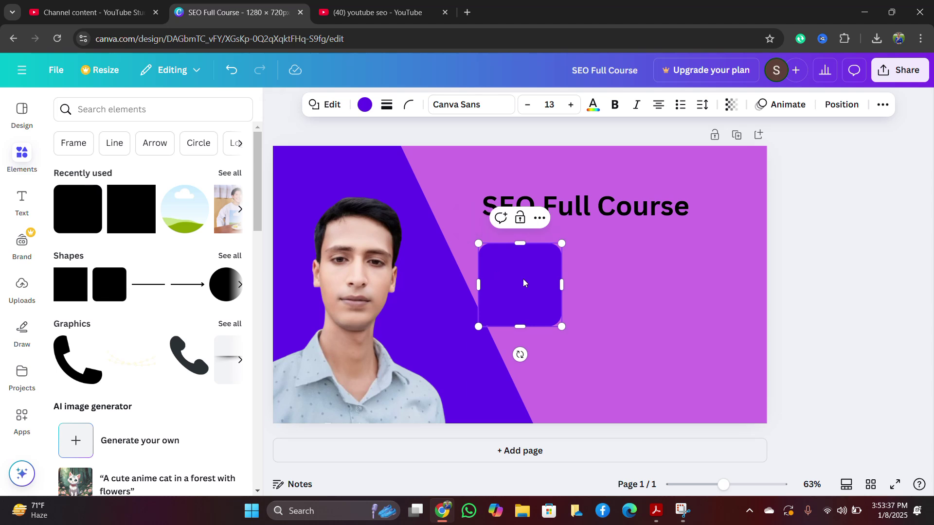
click(655, 327)
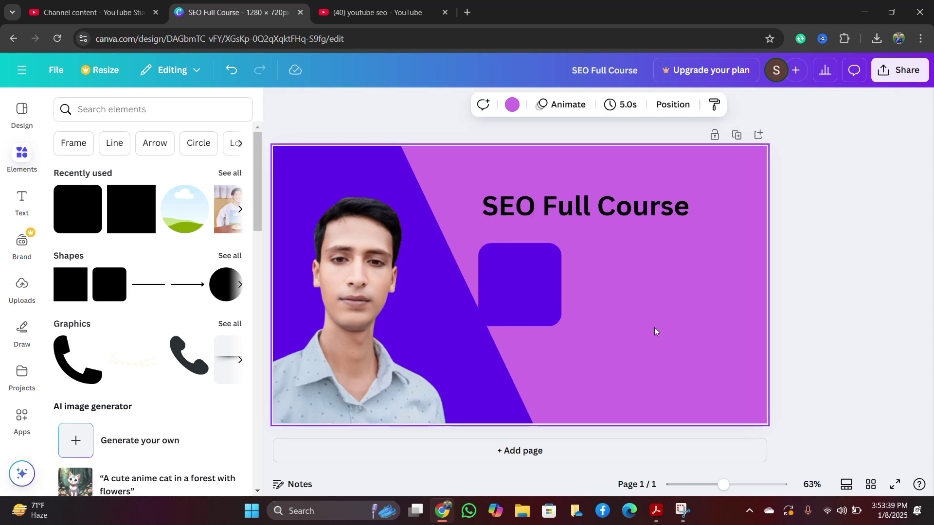
click(514, 266)
drag(514, 266, 515, 185)
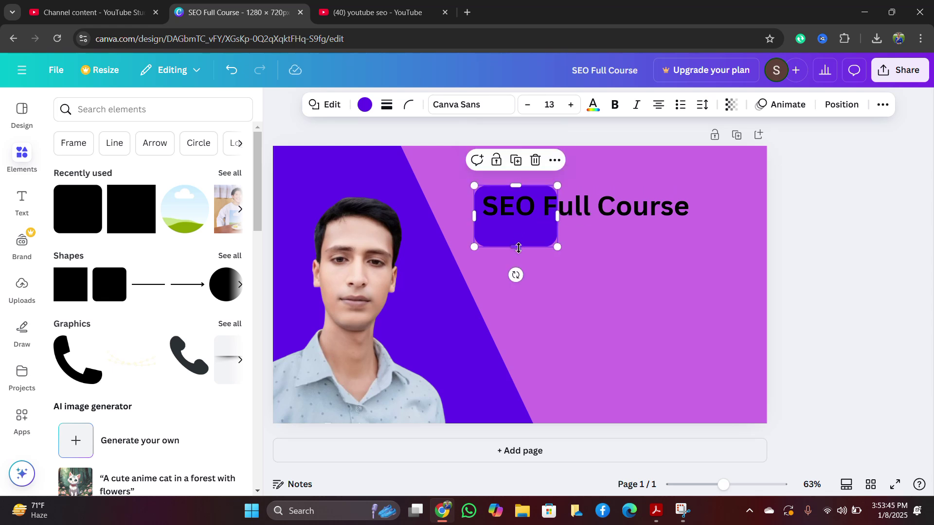
drag(519, 245, 701, 207)
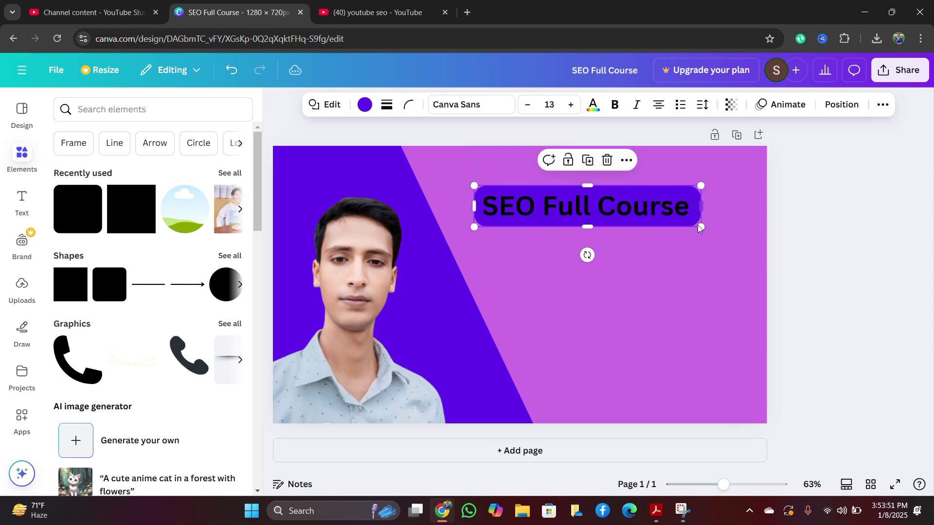
Step: Fill the rounded bar behind the heading with white and switch to the YouTube results to check the reference thumbnails
click(366, 105)
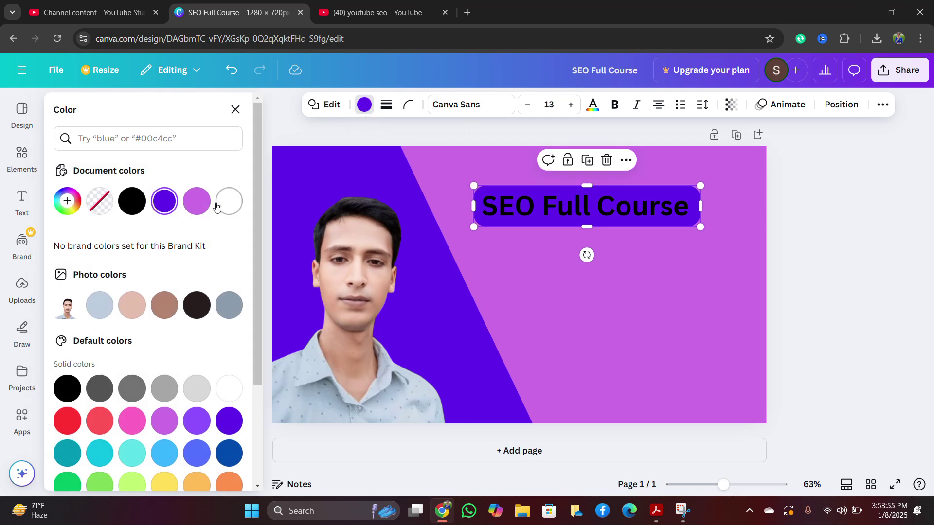
click(228, 202)
click(650, 346)
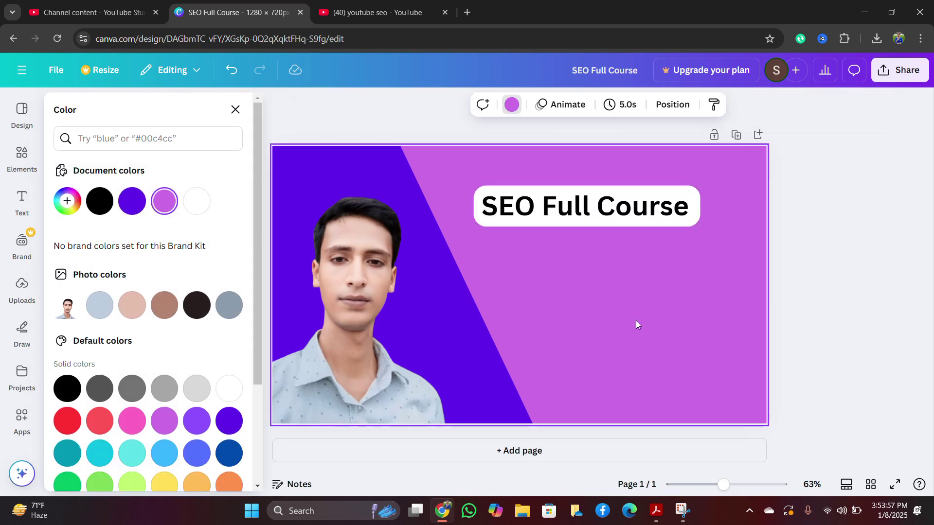
click(344, 5)
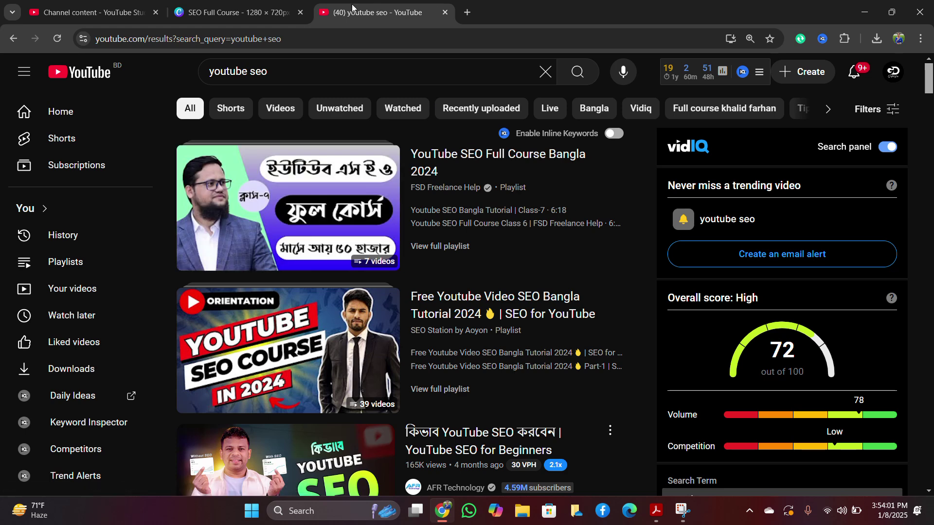
Step: Return to the Canva design and shorten the "SEO Full Course" heading to "SEO"
click(233, 12)
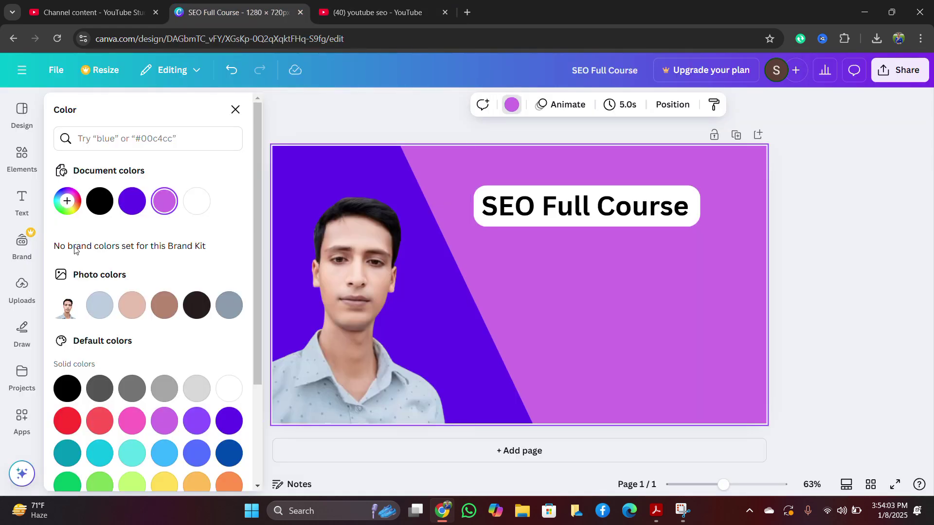
click(539, 219)
click(545, 215)
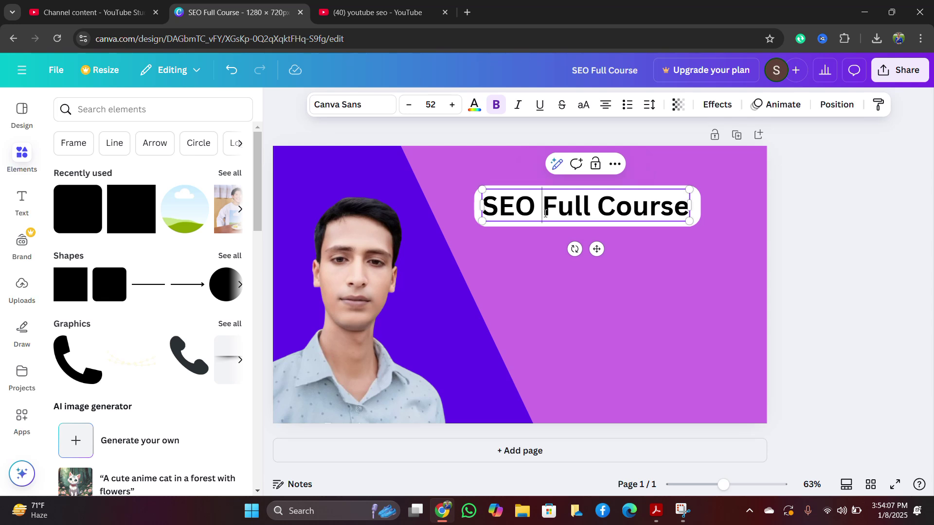
drag(546, 212, 673, 237)
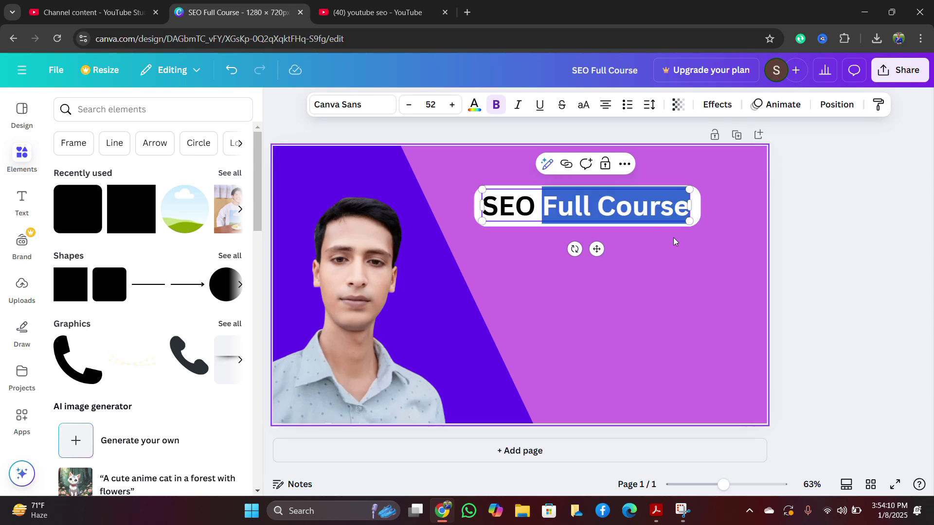
key(BackSpace)
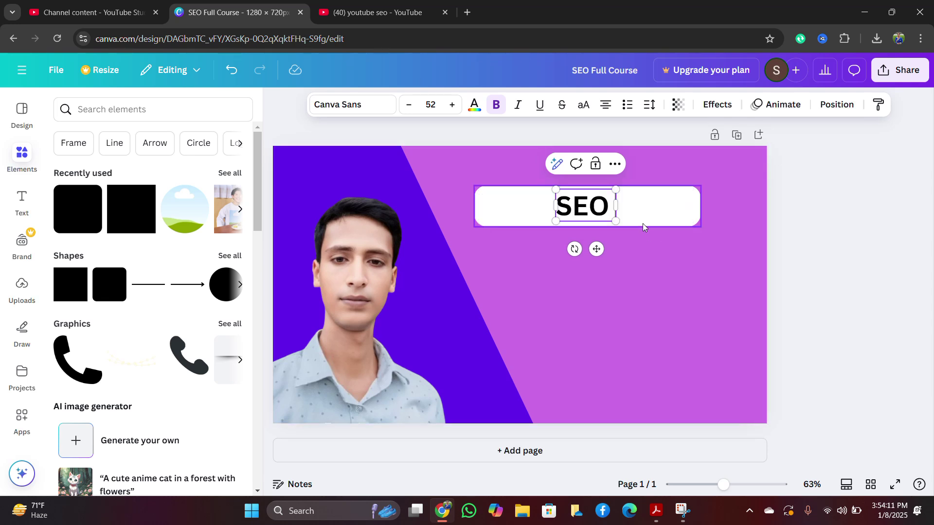
click(677, 281)
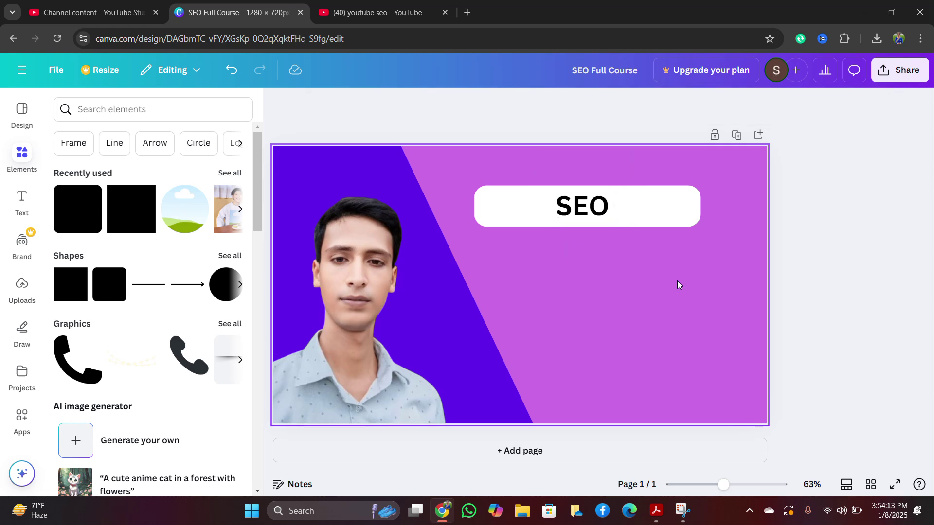
Step: Narrow the white rounded bar from both ends so it fits closely around the "SEO" heading
click(665, 213)
drag(666, 214, 607, 209)
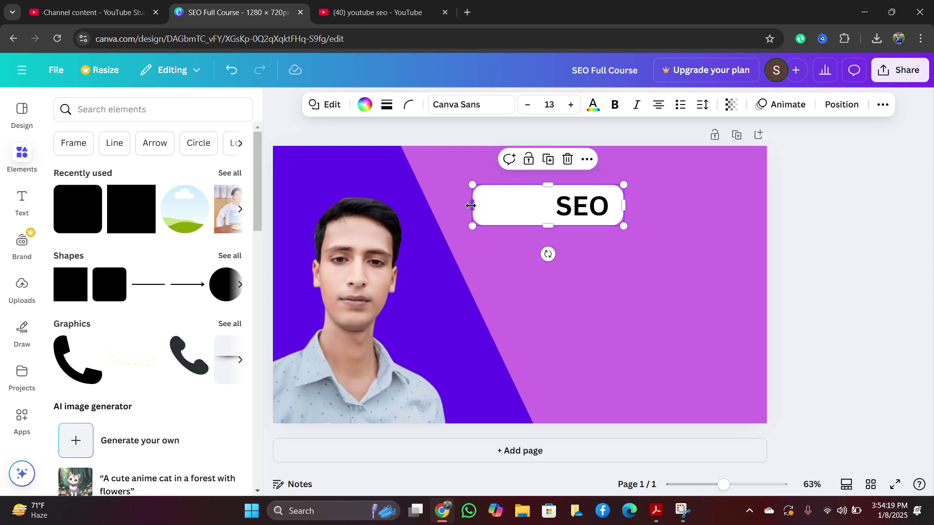
drag(478, 206, 537, 214)
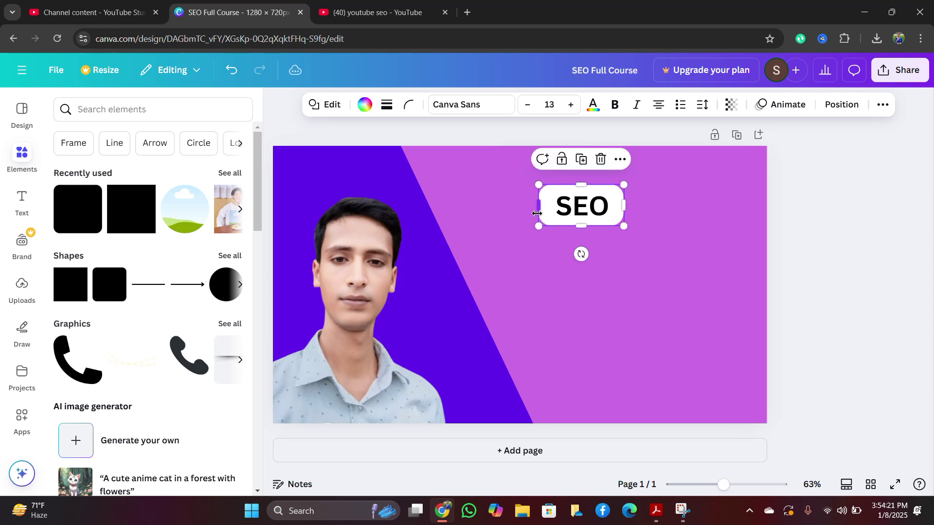
click(543, 237)
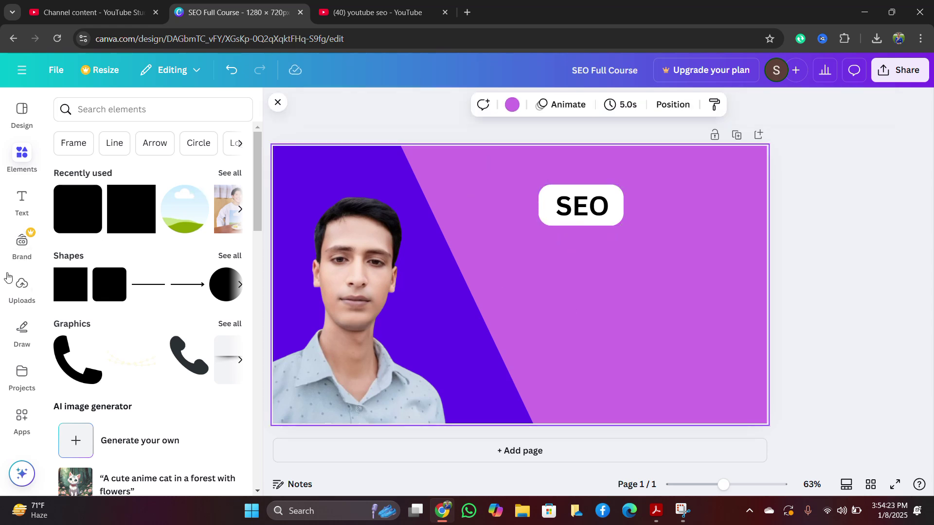
Step: Add a heading reading "Full Course" and move it onto the orchid area just below the "SEO" bar
click(21, 200)
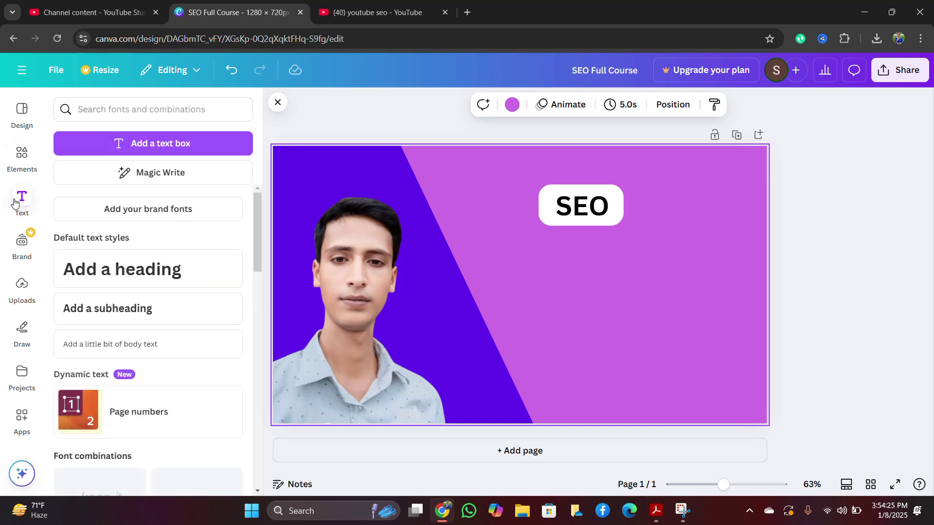
click(127, 270)
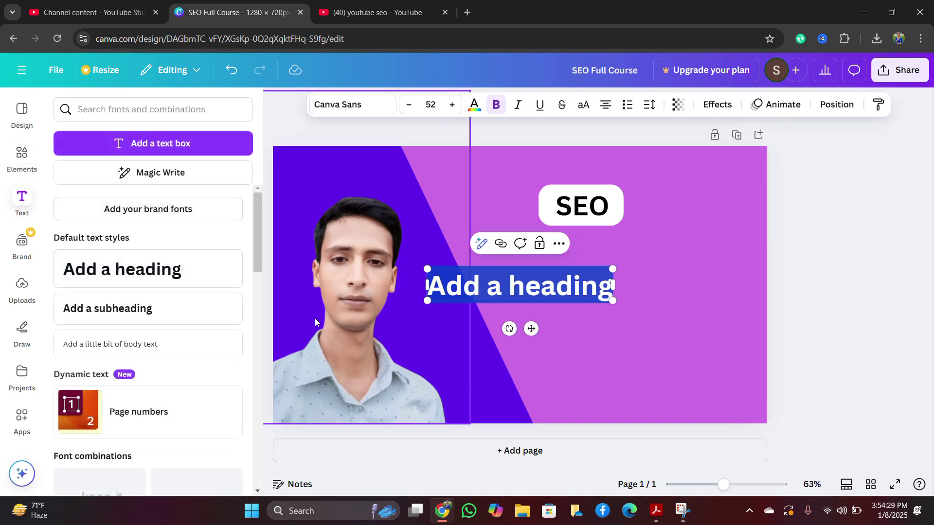
text(Full)
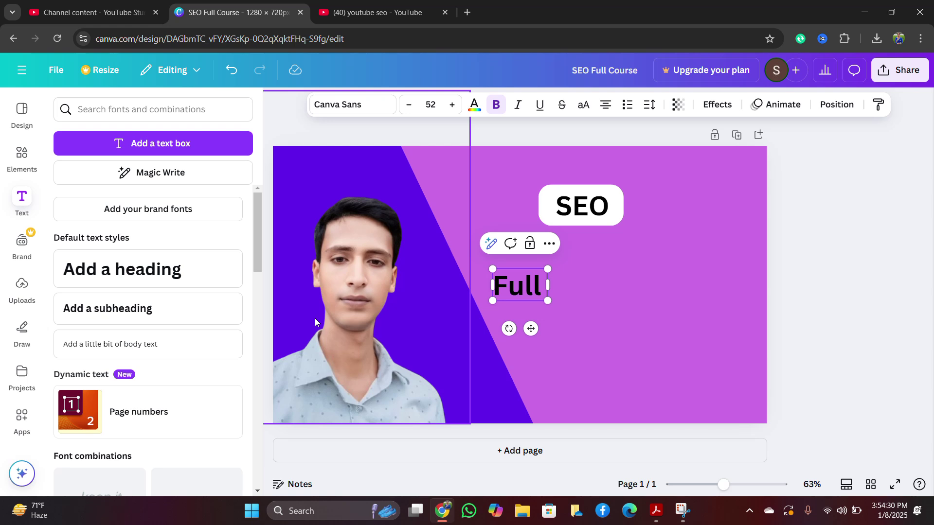
text( Course)
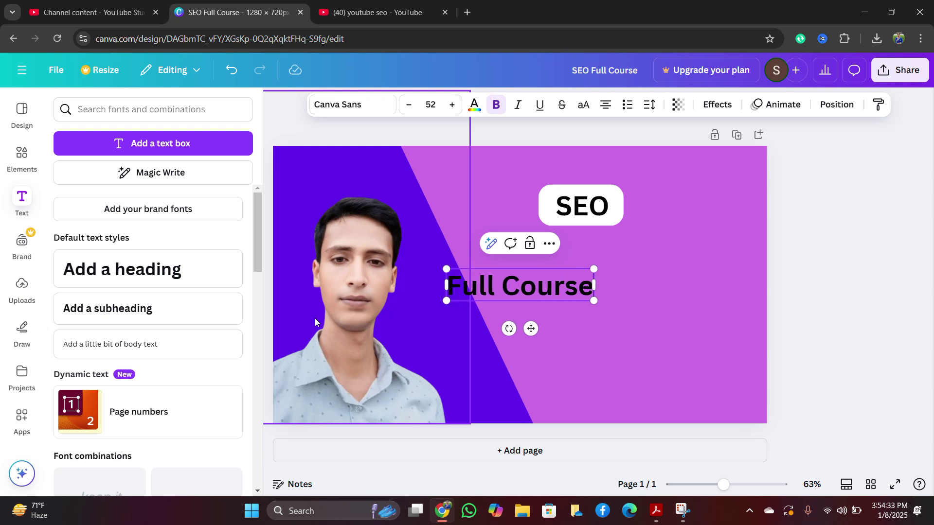
click(602, 346)
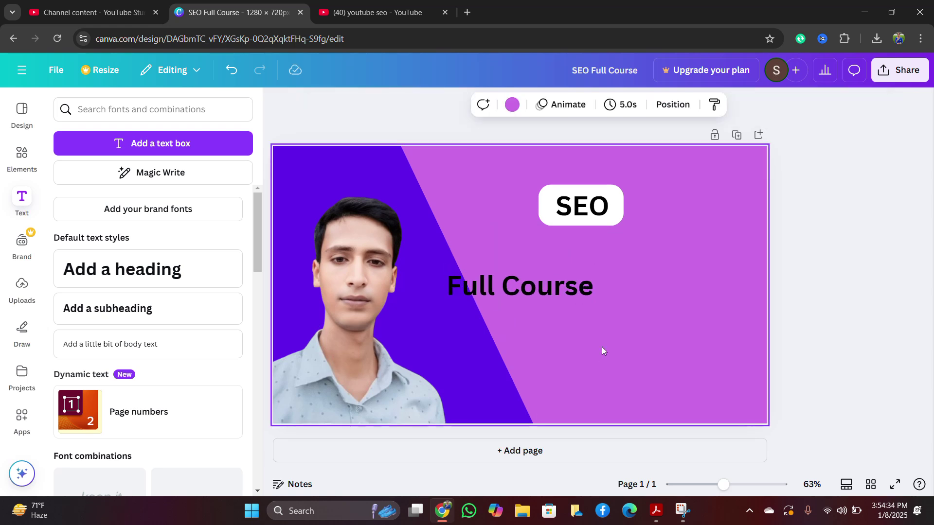
click(521, 297)
drag(520, 290, 591, 267)
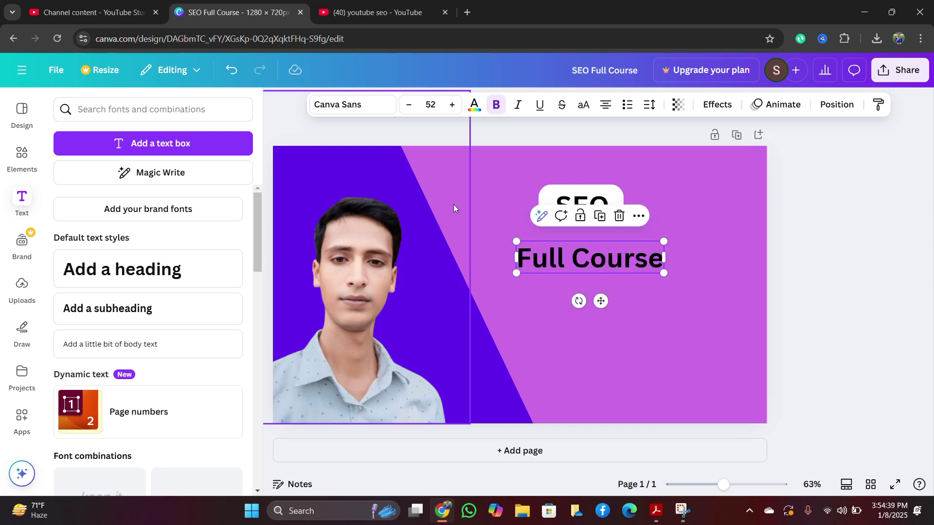
Step: Add a rounded square and reshape it into a wide bar behind the "Full Course" heading
click(331, 222)
click(22, 155)
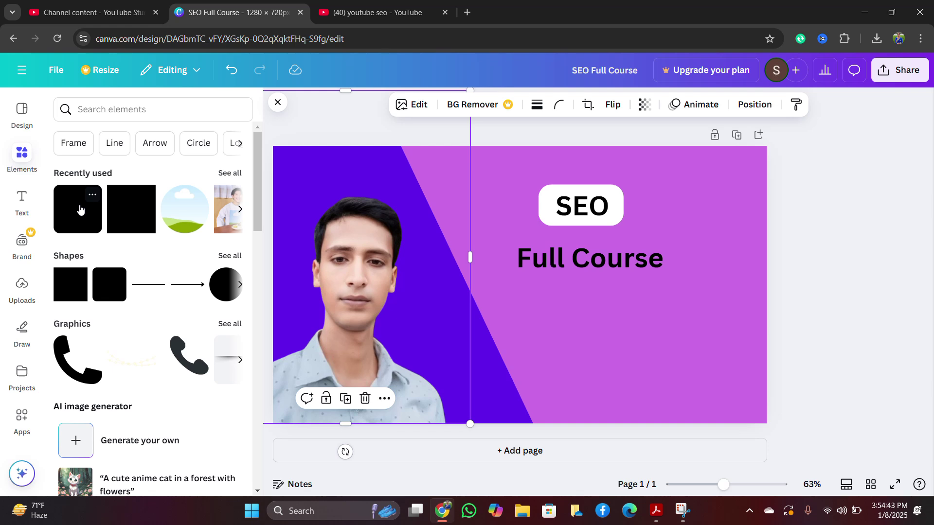
click(78, 207)
click(671, 323)
drag(507, 287, 540, 283)
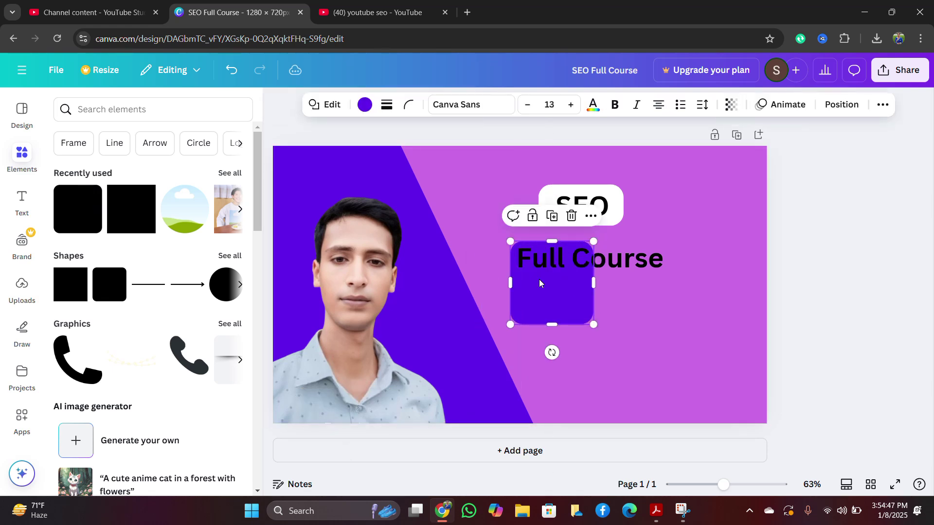
drag(555, 321, 675, 261)
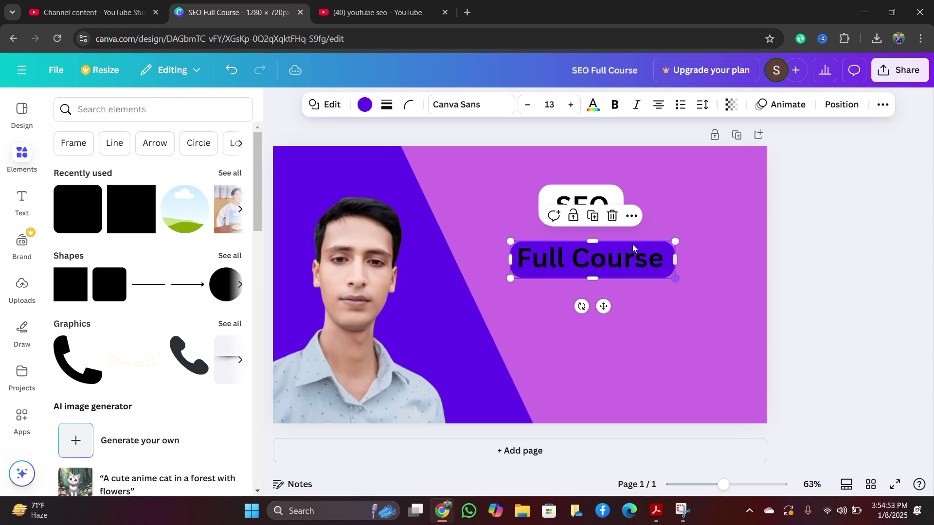
Step: Fill the rounded bar behind the "Full Course" heading with white
click(365, 105)
click(229, 200)
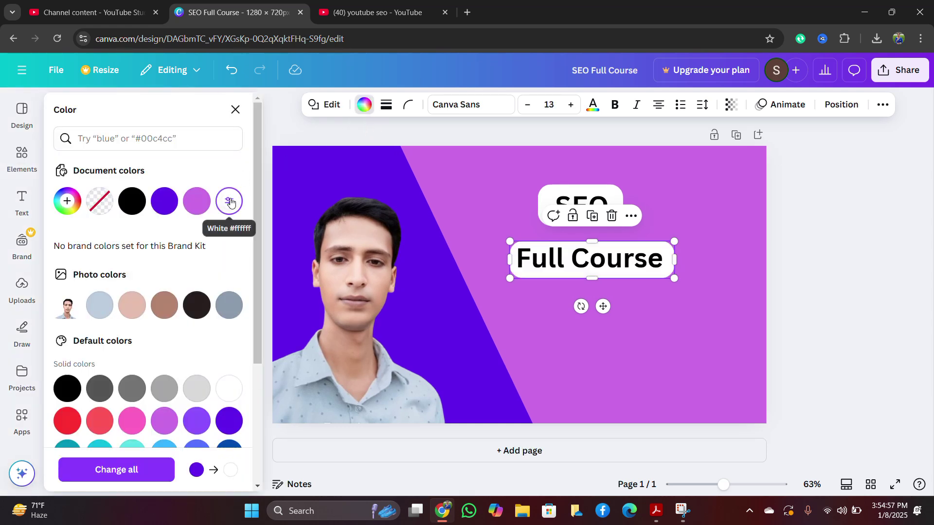
key(Escape)
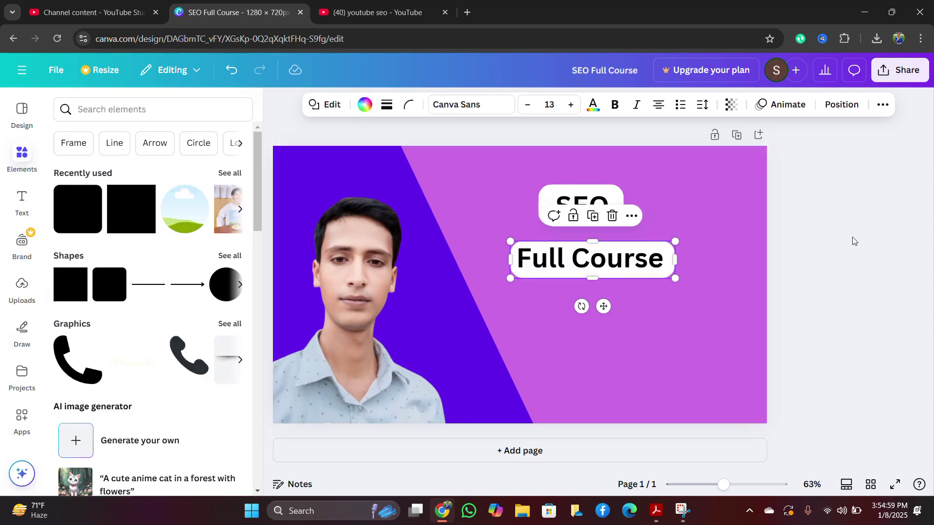
click(852, 243)
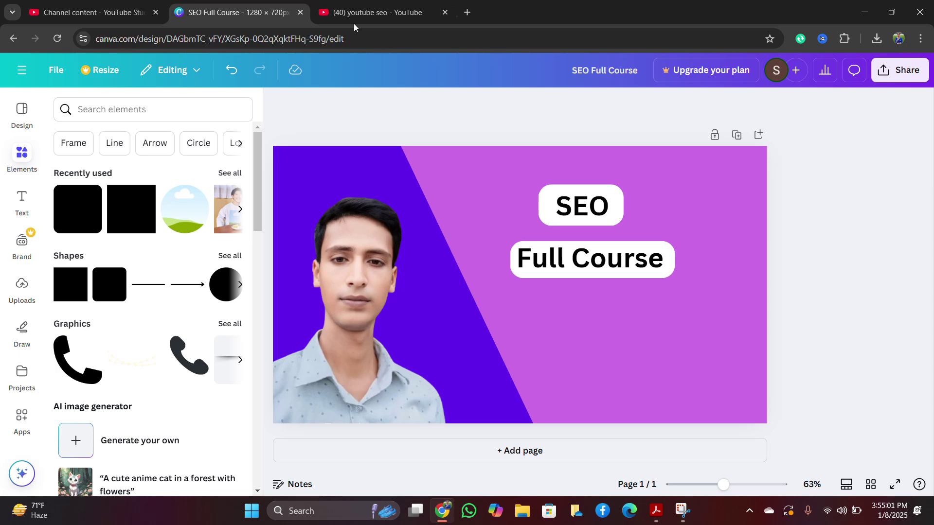
Step: Check the reference thumbnails on YouTube, return to the Canva design and add a heading reading "Monthly Income 50 Thousand"
click(340, 13)
mouse_move(313, 242)
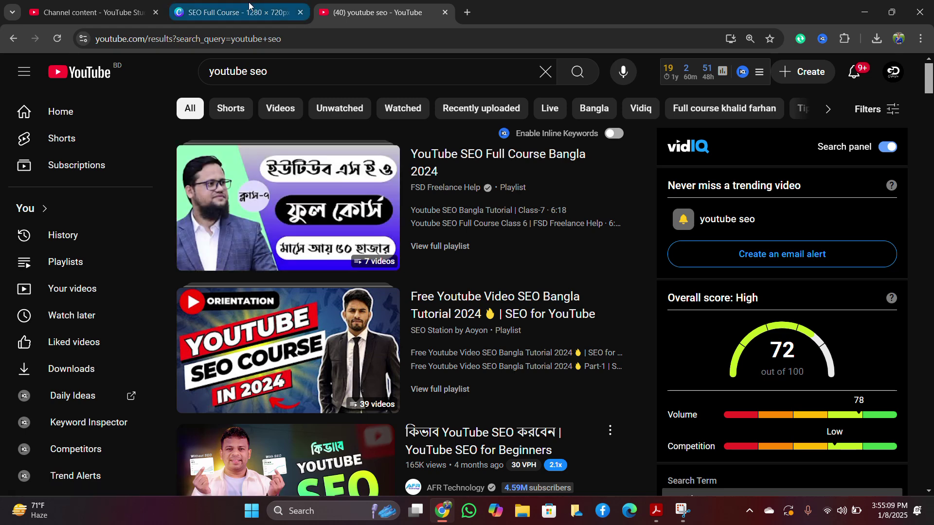
click(263, 13)
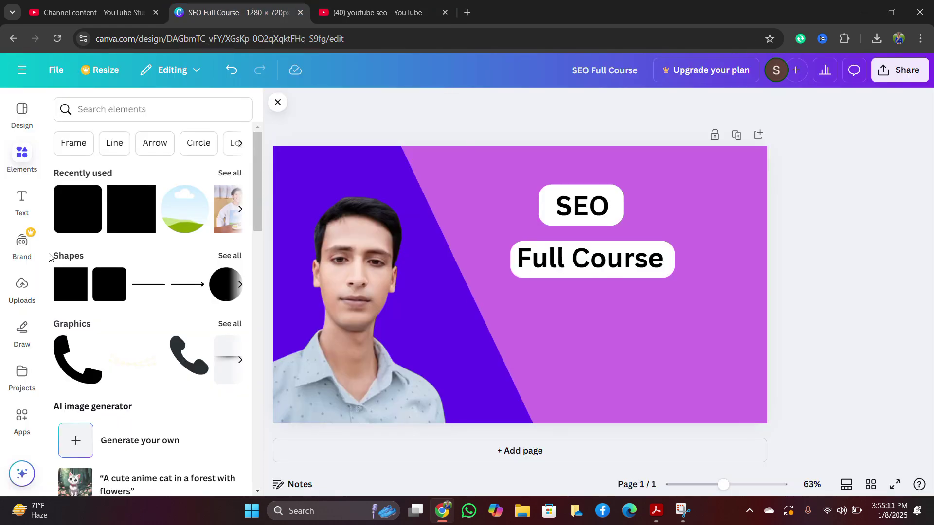
click(22, 202)
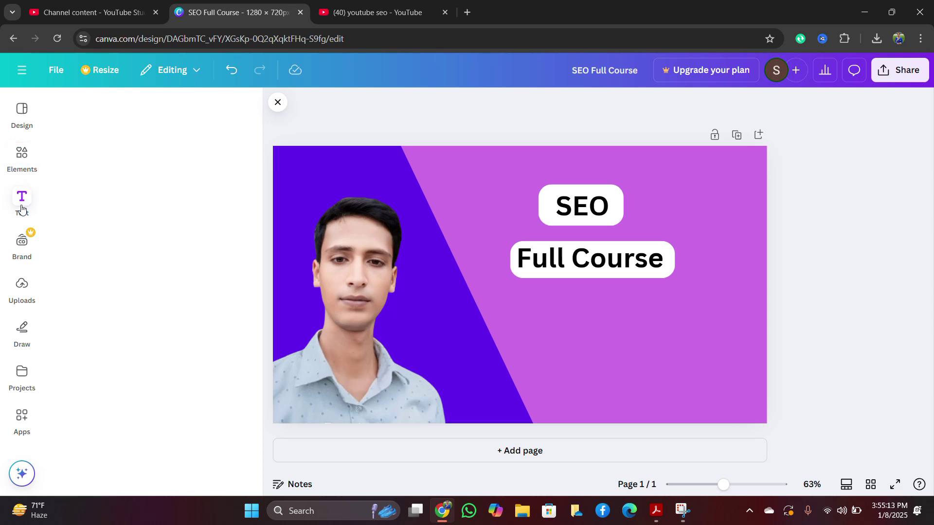
click(172, 268)
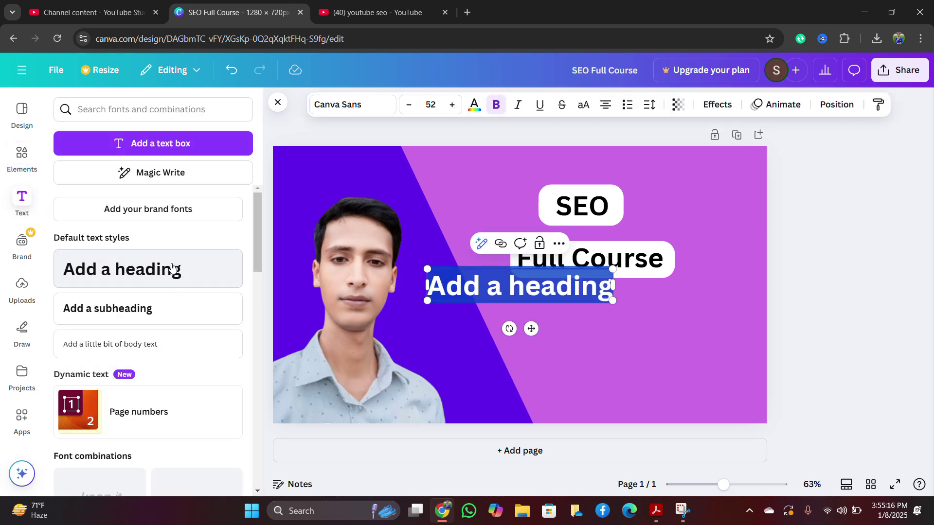
text(Monthl)
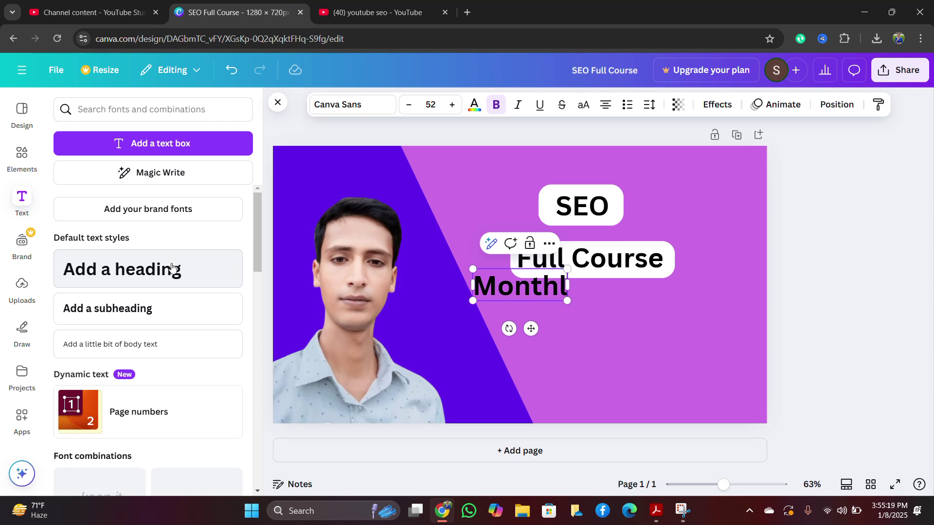
text(y IN)
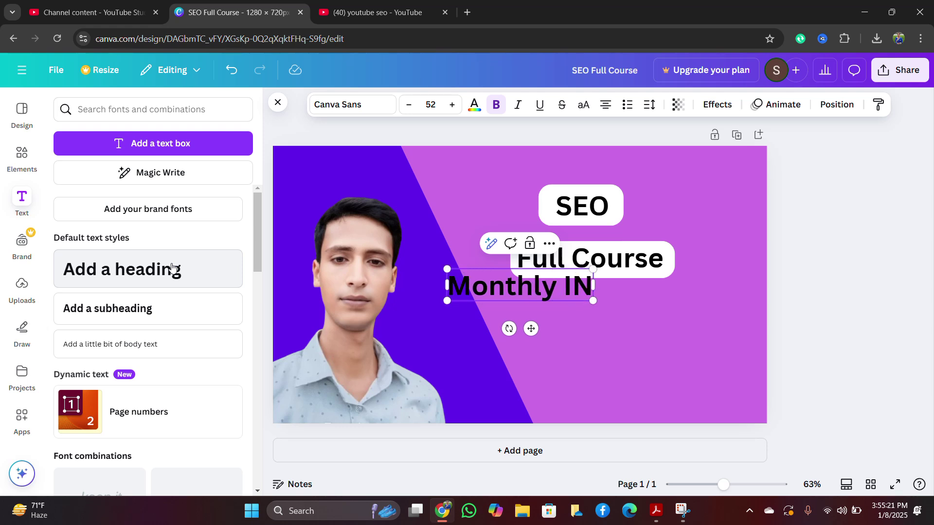
key(BackSpace)
text(no)
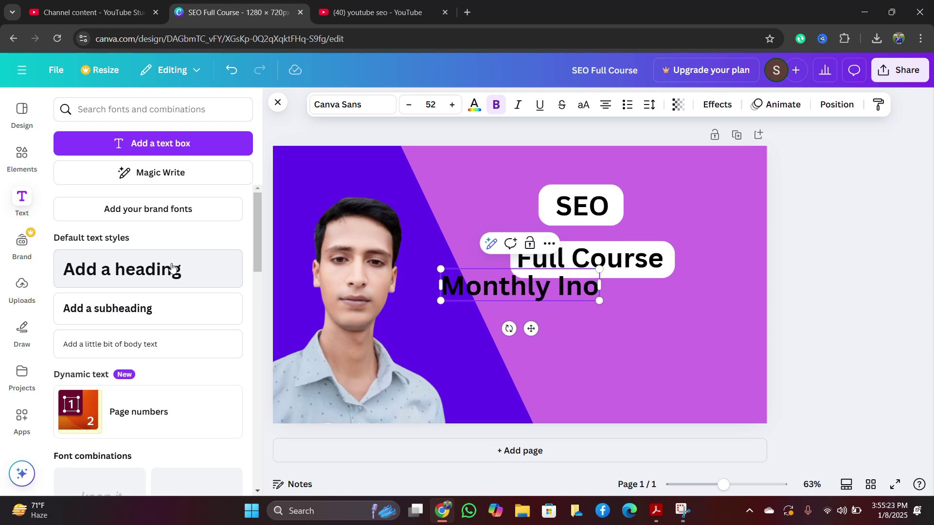
key(BackSpace)
text(cone)
key(BackSpace)
key(BackSpace)
text(me )
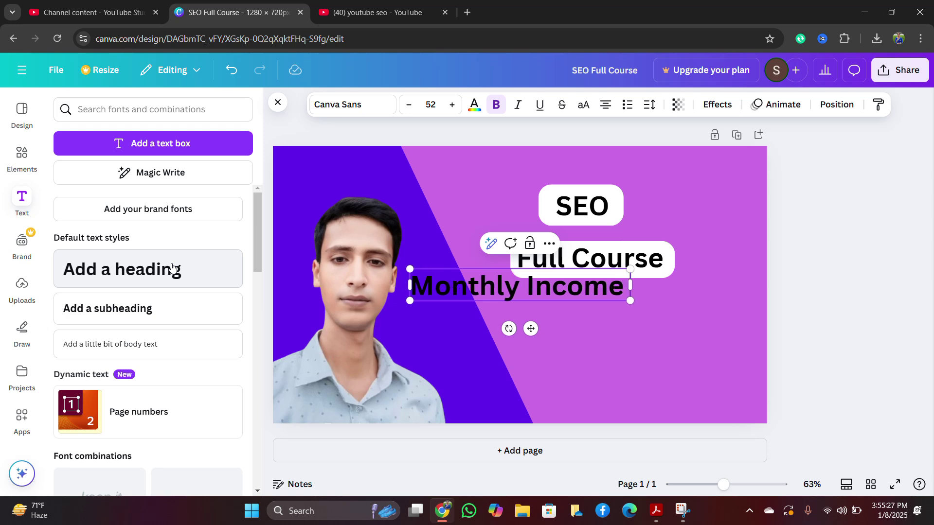
text(50)
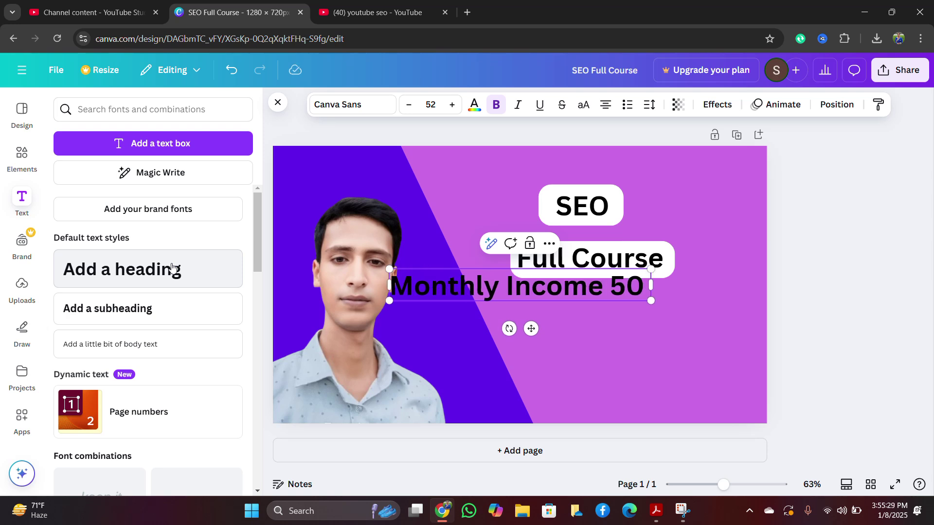
text( T)
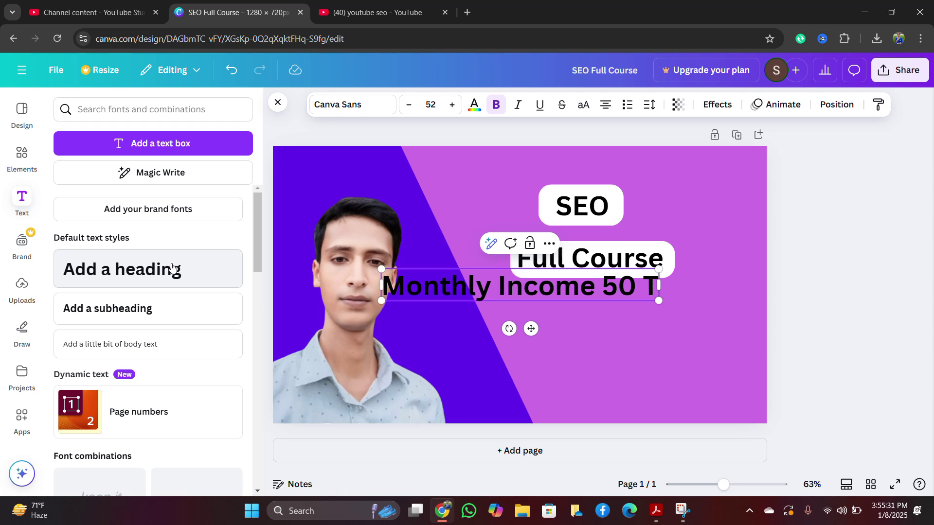
text(housand)
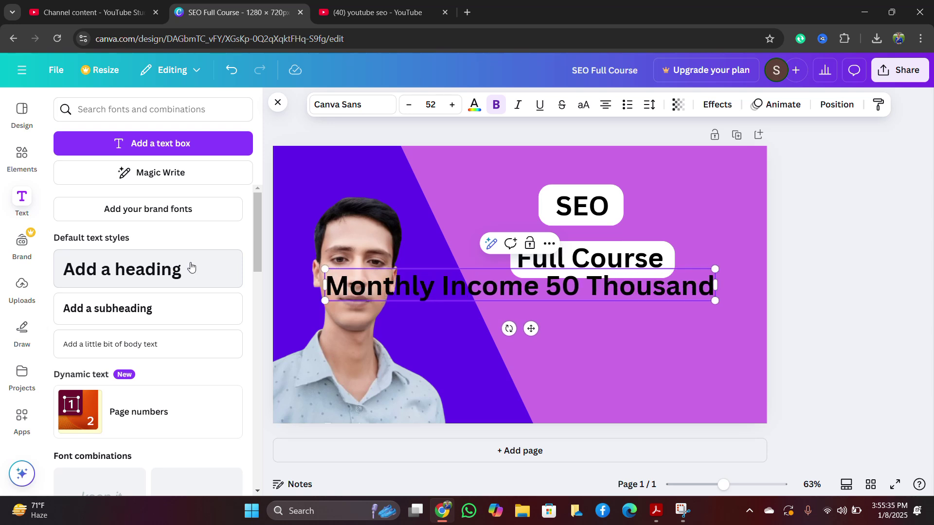
click(593, 345)
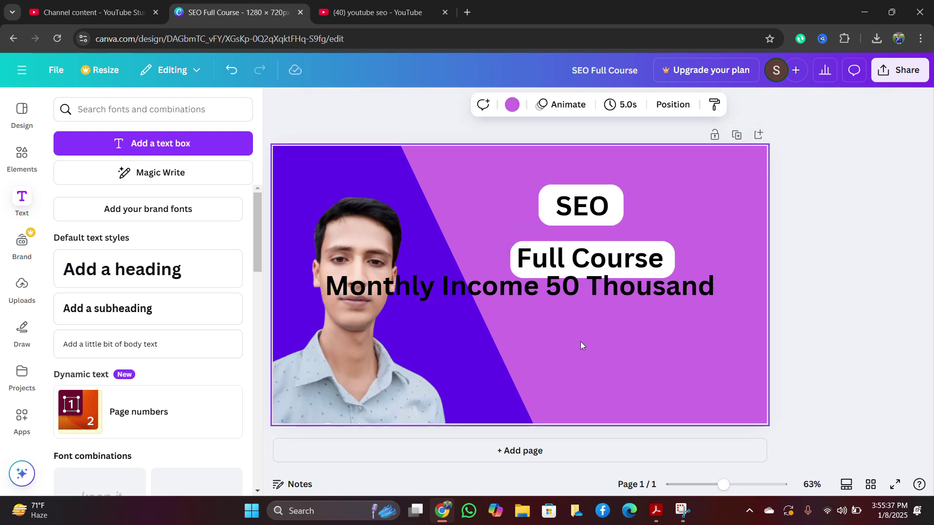
Step: Scale the "Monthly Income 50 Thousand" heading down to font size 27.5 and place it below the "Full Course" bar
drag(513, 280, 603, 317)
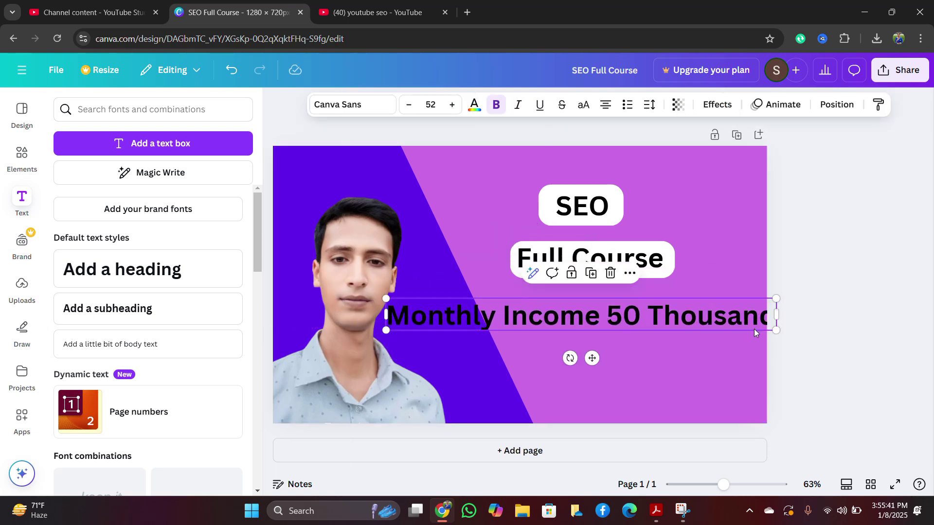
drag(776, 331, 594, 317)
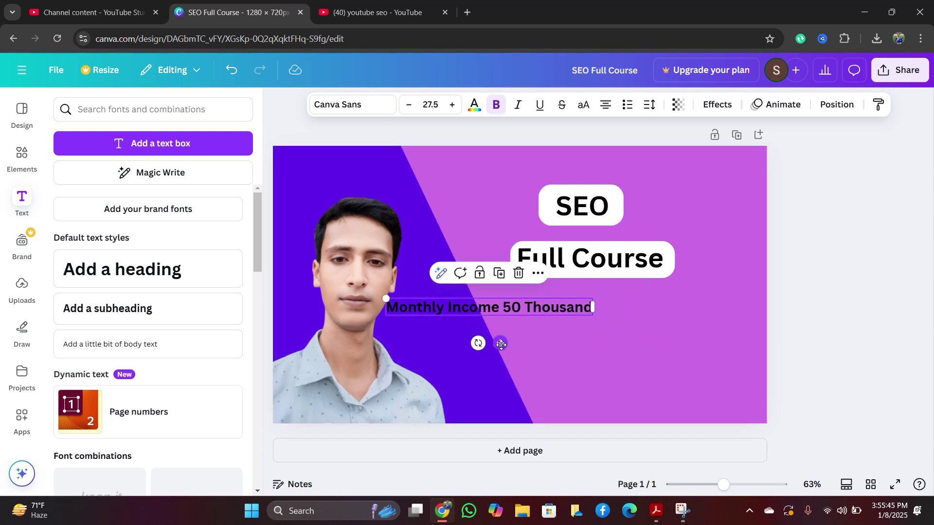
drag(501, 344, 613, 363)
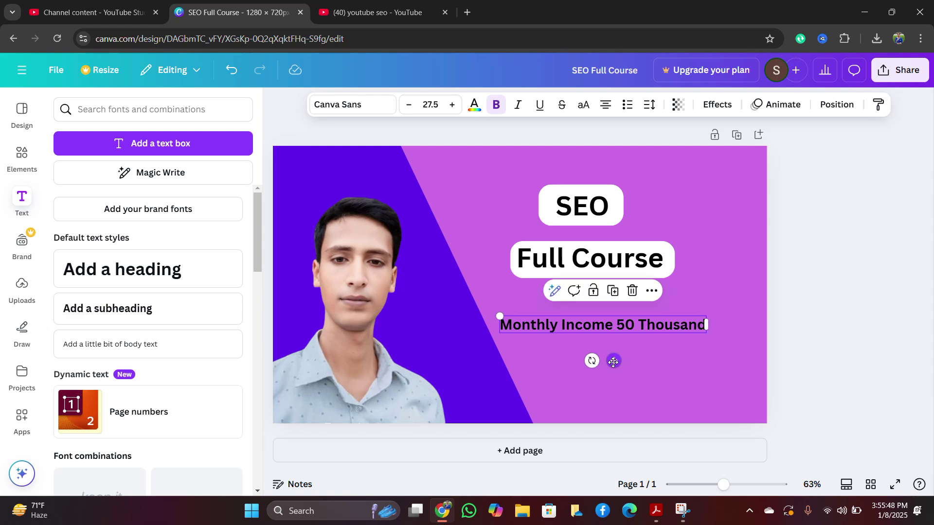
Step: Add another rounded square to the design and fill it with white
click(21, 155)
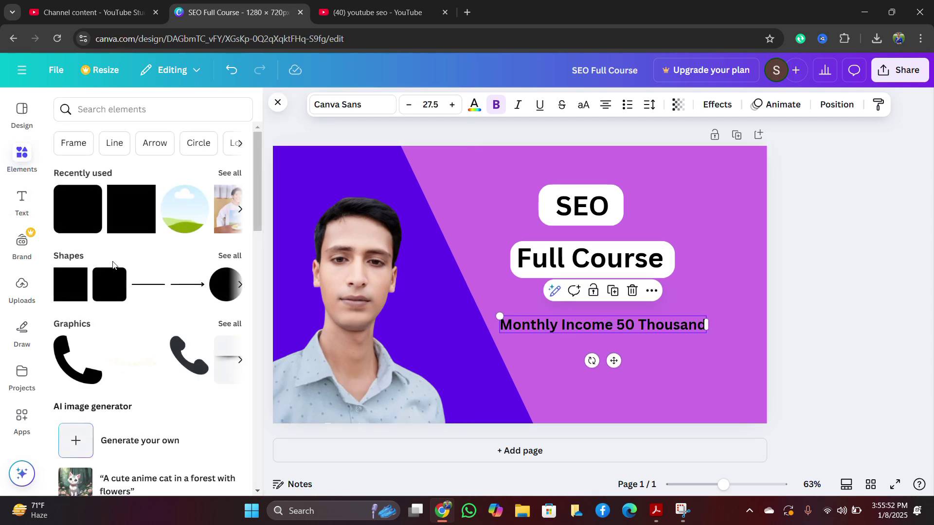
click(79, 209)
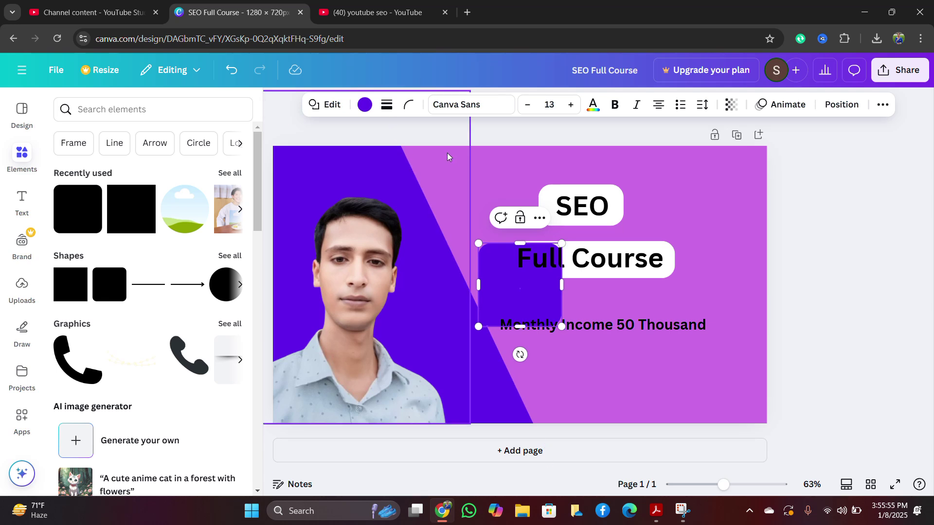
click(365, 106)
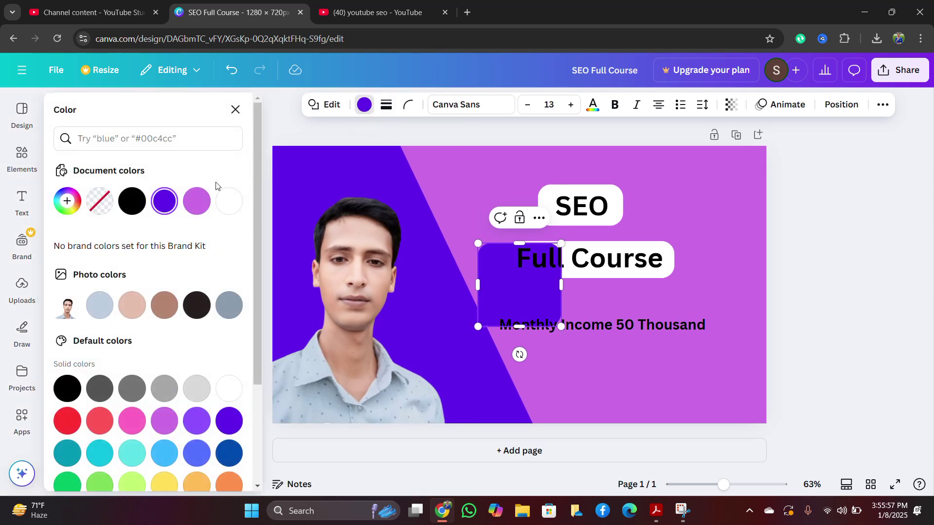
click(229, 201)
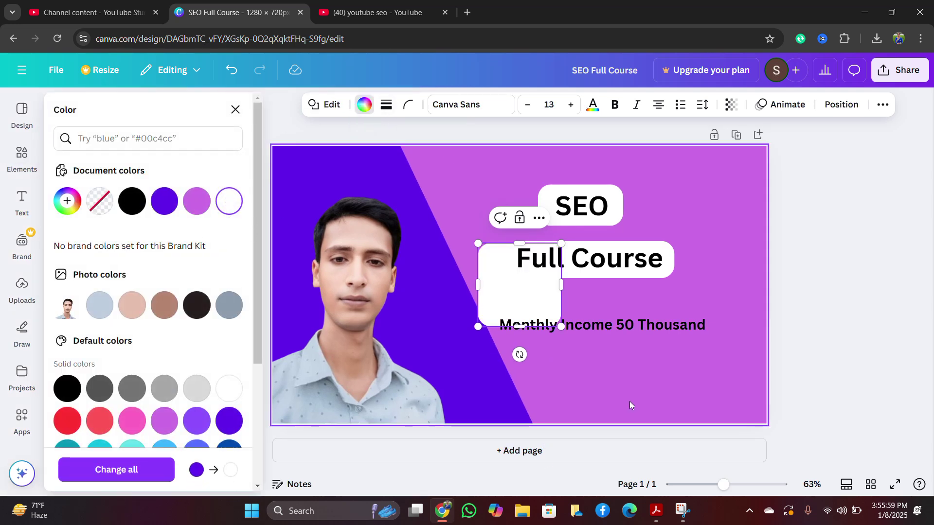
Step: Move the white rounded square behind the "Monthly Income 50 Thousand" heading and reshape it into a wide bar enclosing the text
click(519, 290)
drag(506, 279, 538, 306)
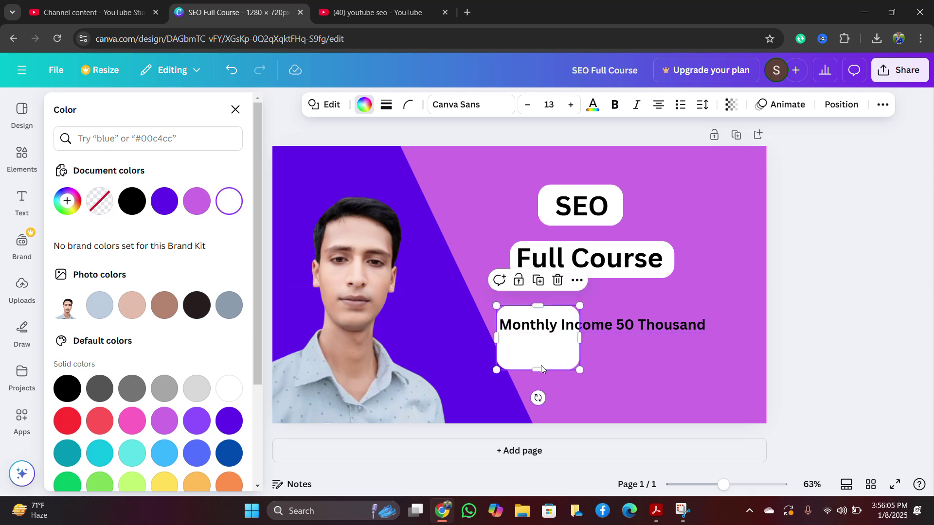
drag(541, 366, 566, 341)
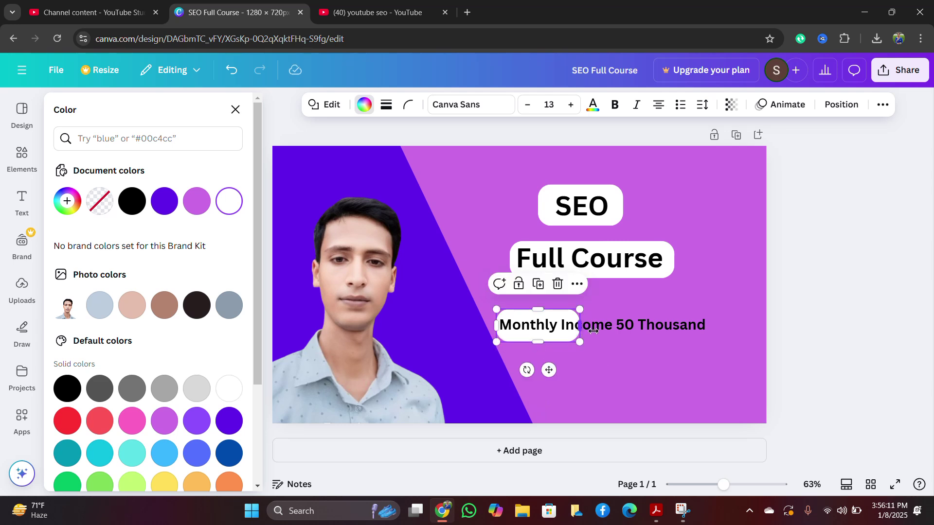
drag(593, 331, 728, 331)
click(809, 299)
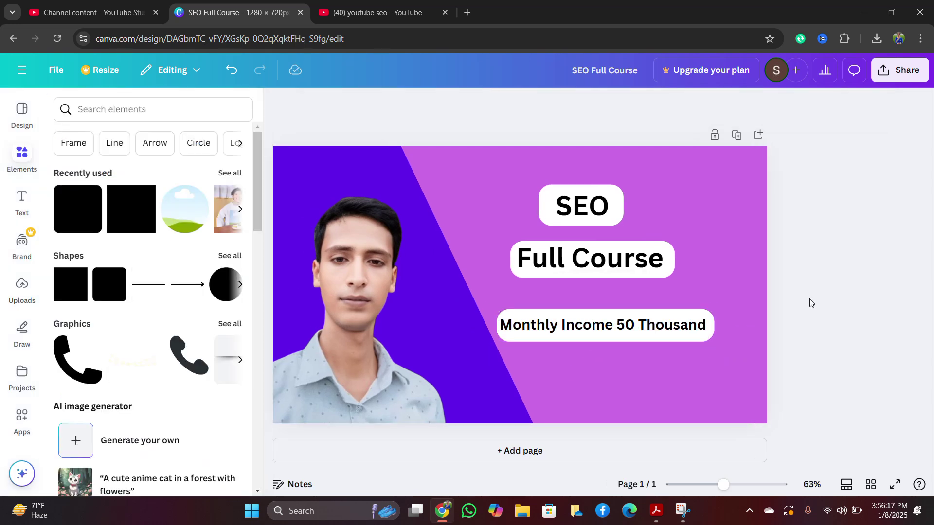
Step: Check the YouTube reference thumbnail, return to Canva and add a "Class-7" heading at font size 34.6 beside the portrait
click(340, 12)
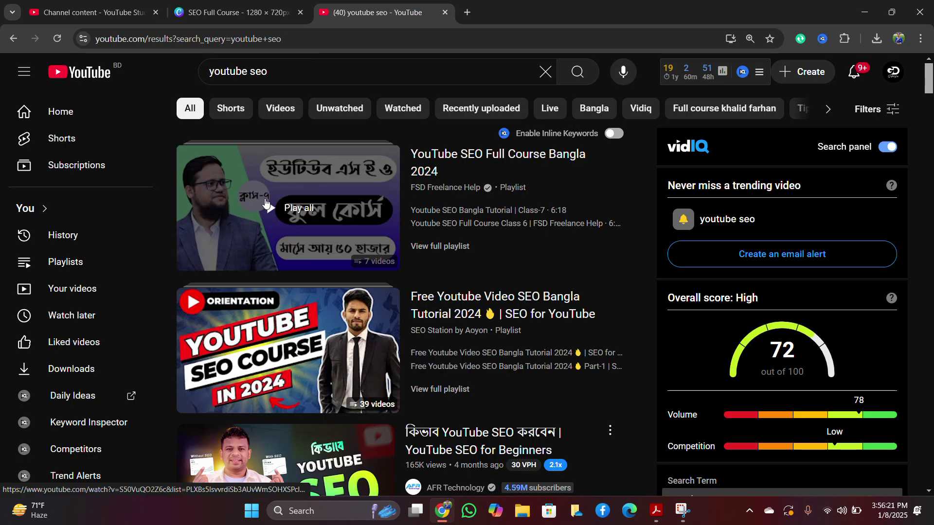
click(193, 12)
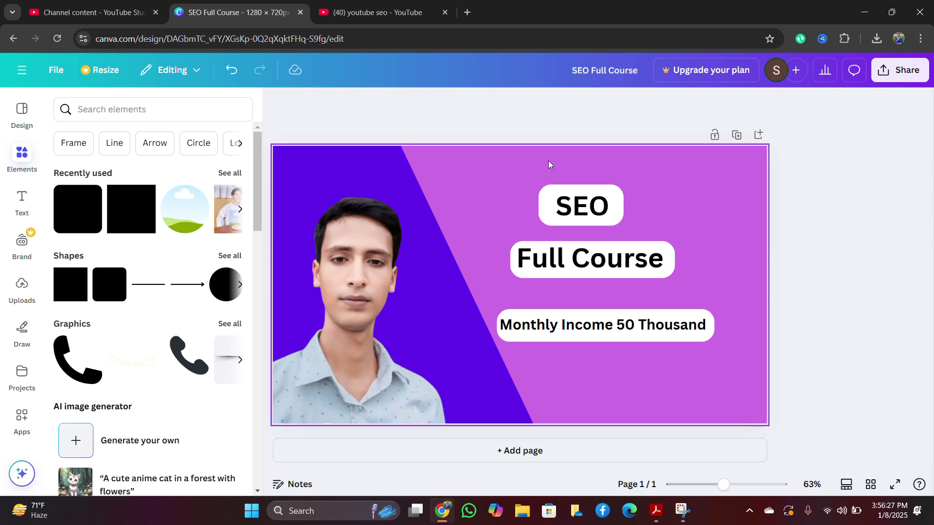
click(21, 201)
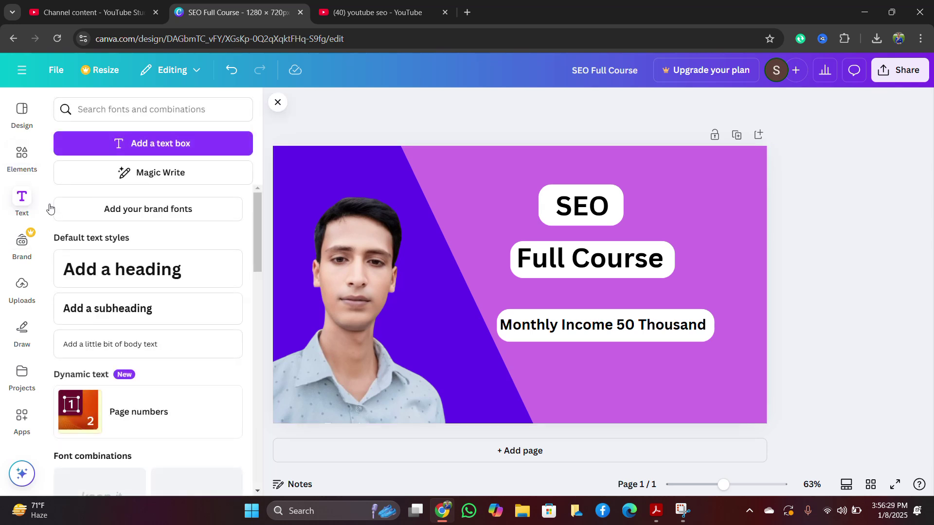
click(99, 274)
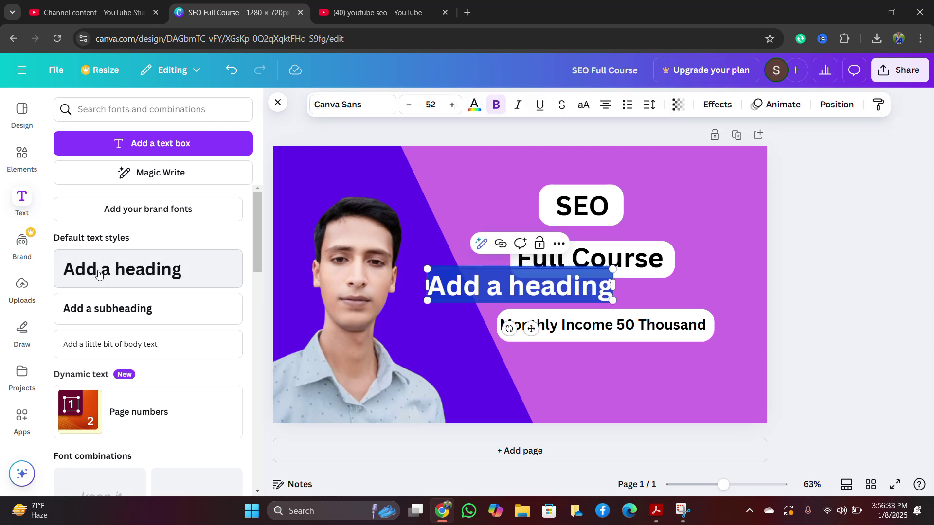
text(Class)
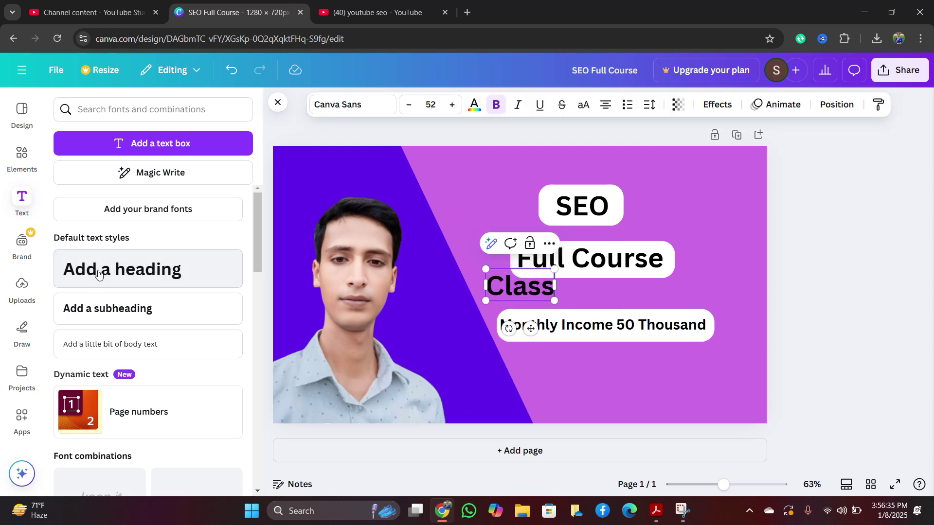
text(-7)
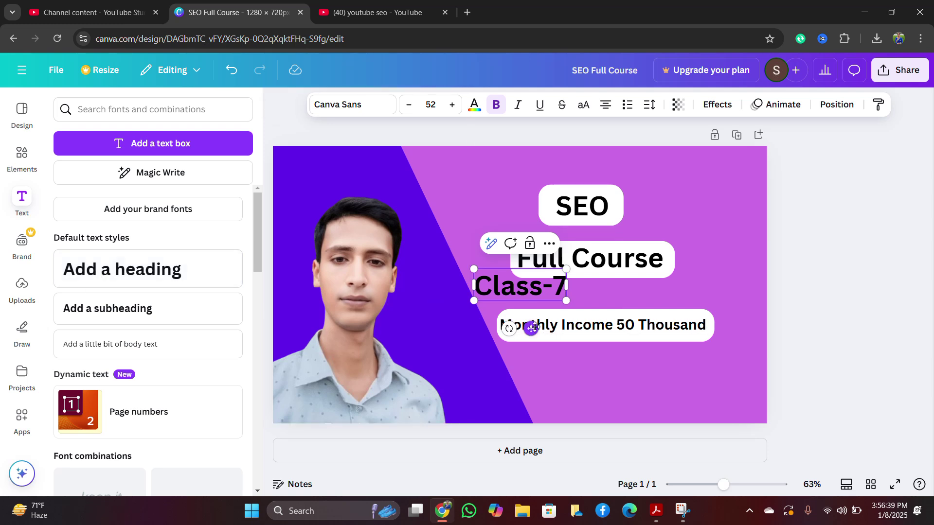
drag(532, 327, 461, 344)
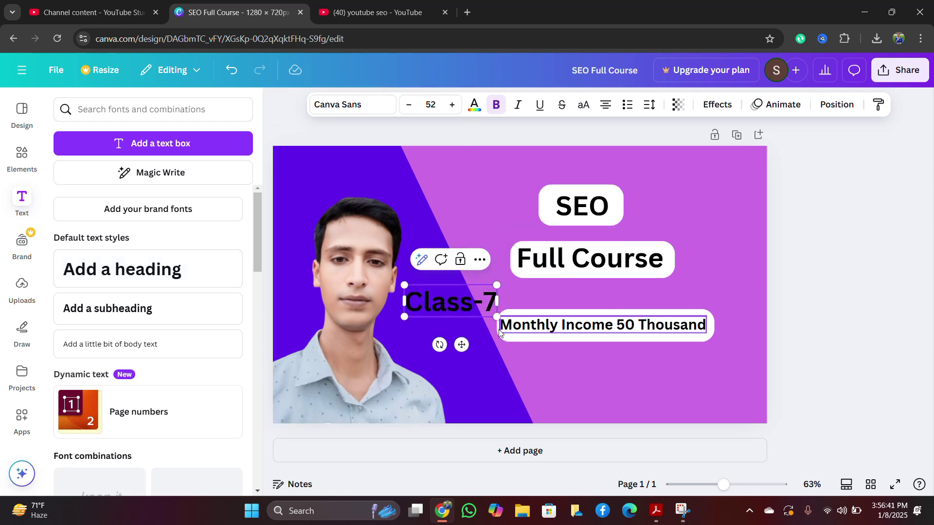
drag(495, 317, 445, 355)
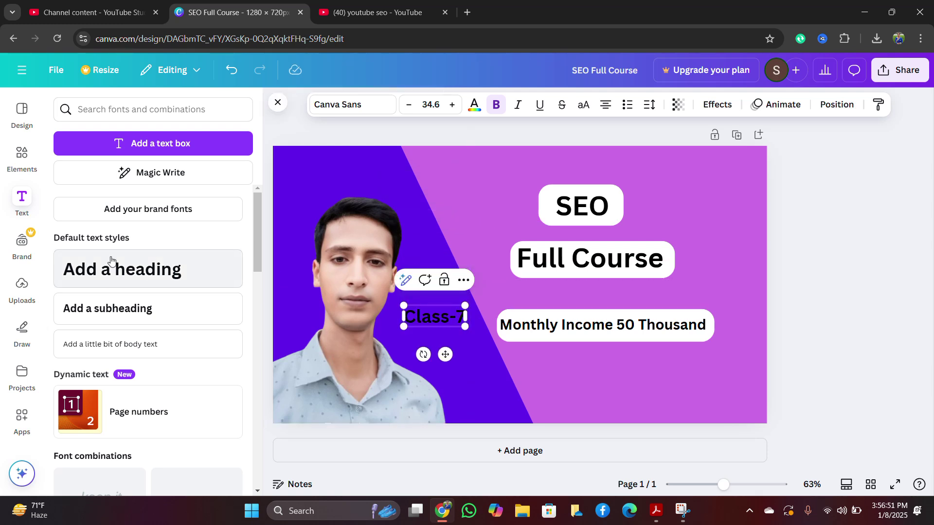
Step: Add a circle, place it behind the "Class-7" heading and fill it with white
click(21, 155)
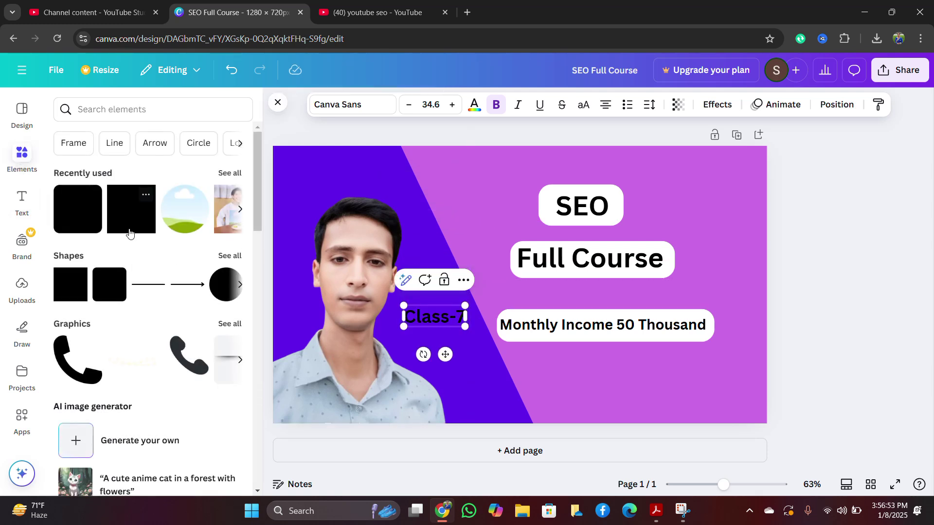
click(223, 297)
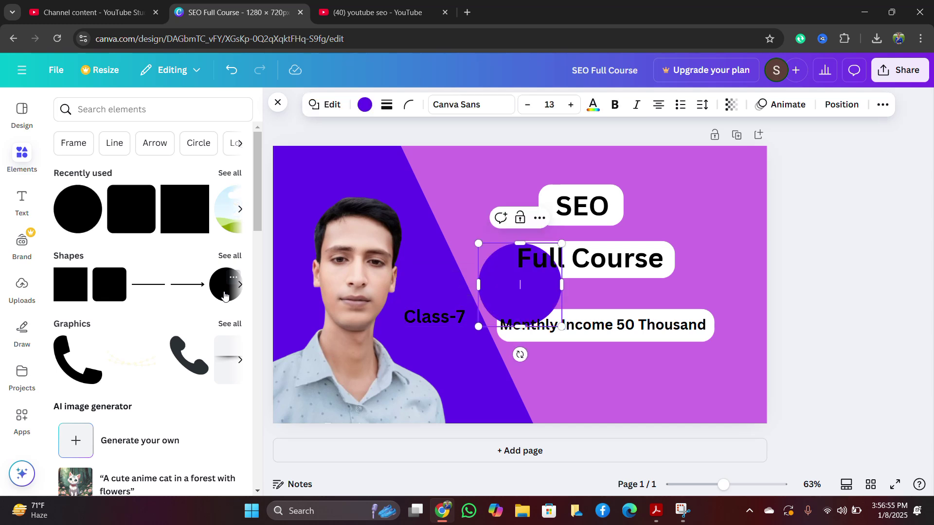
click(563, 418)
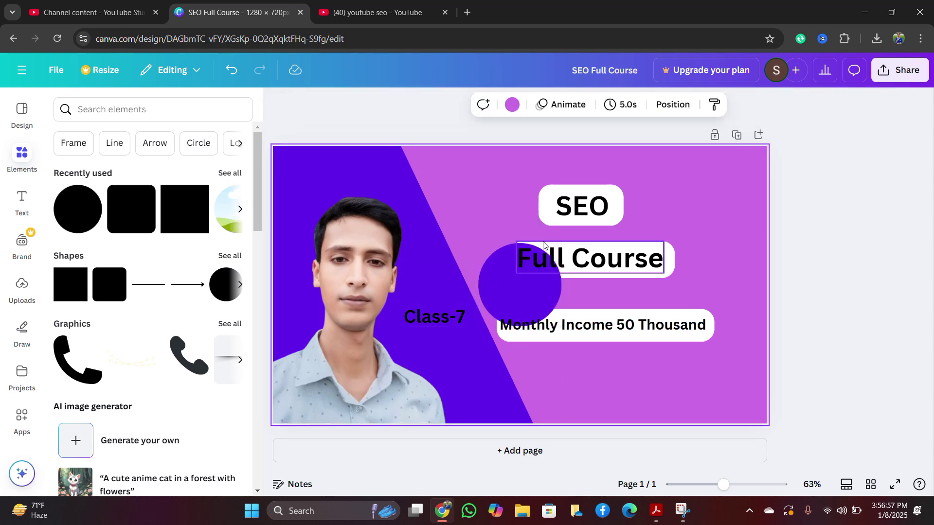
click(511, 291)
drag(510, 292, 426, 319)
click(365, 105)
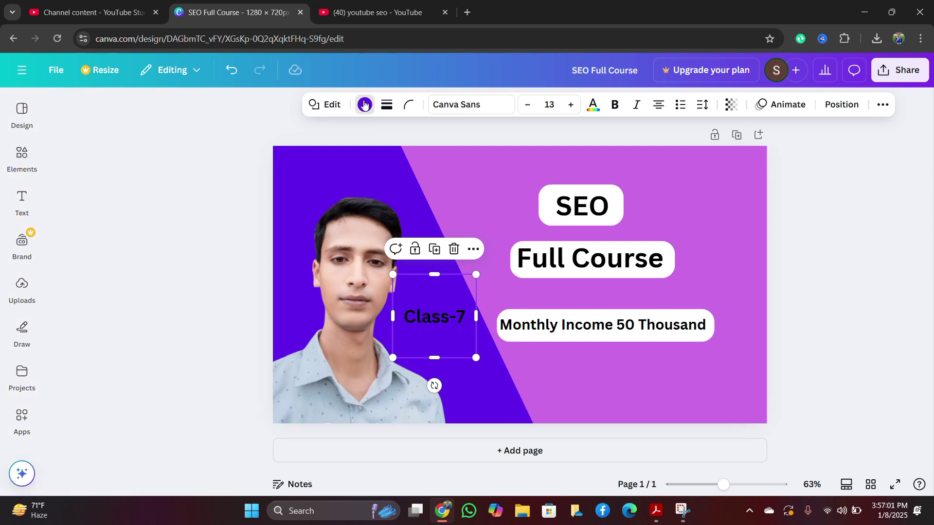
click(232, 207)
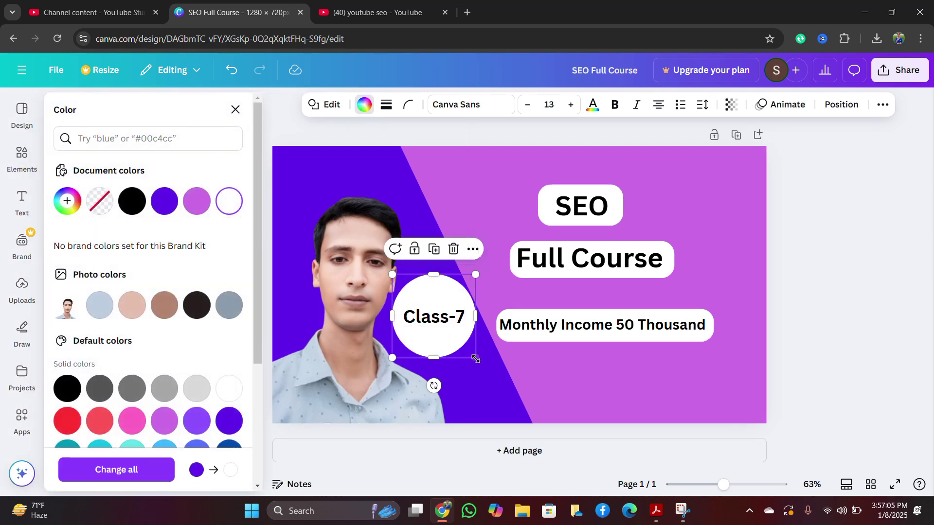
Step: Shrink the white circle and fit the "Class-7" text inside it as a badge beside the portrait's shoulder
drag(475, 359, 450, 334)
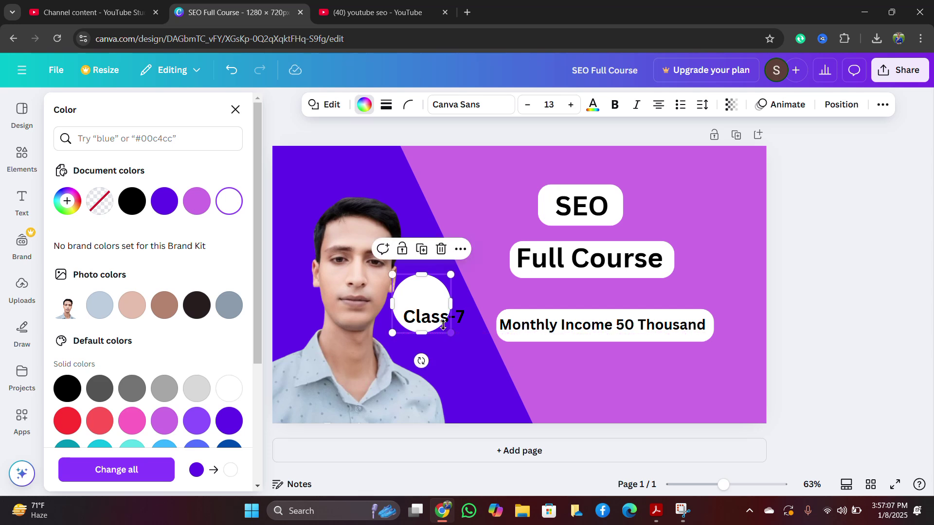
drag(426, 301, 462, 378)
click(414, 319)
click(602, 379)
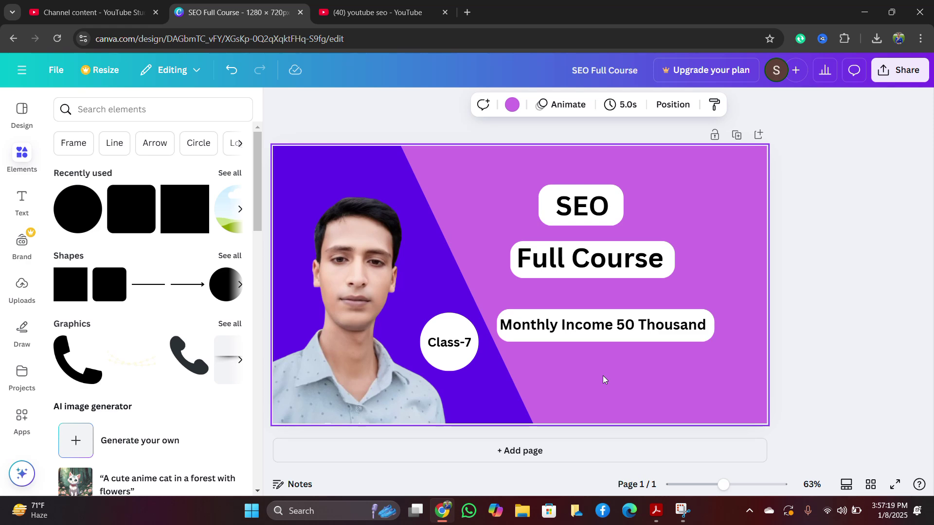
Step: Check the YouTube reference, then add a violet square in Canva, stretched to about 216 × 351 px and rotated about -47.7° across the page's upper-right corner
click(345, 16)
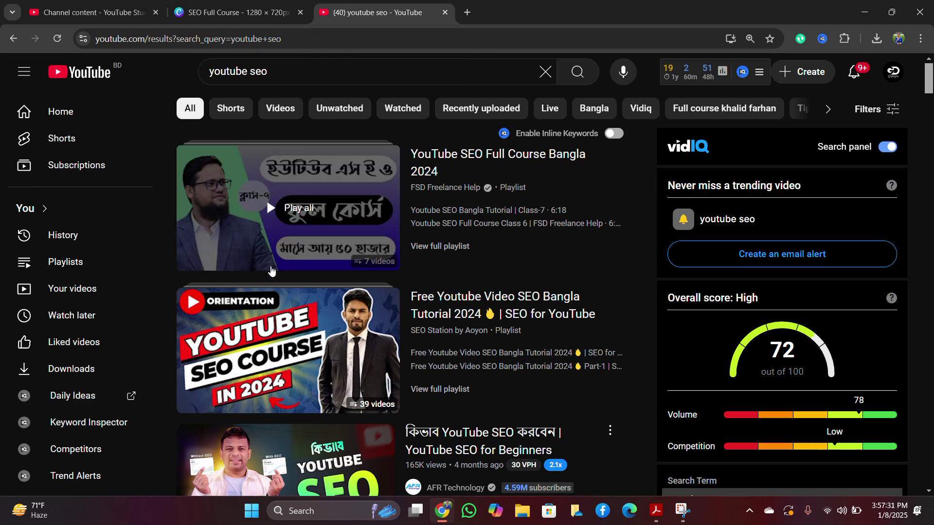
click(255, 15)
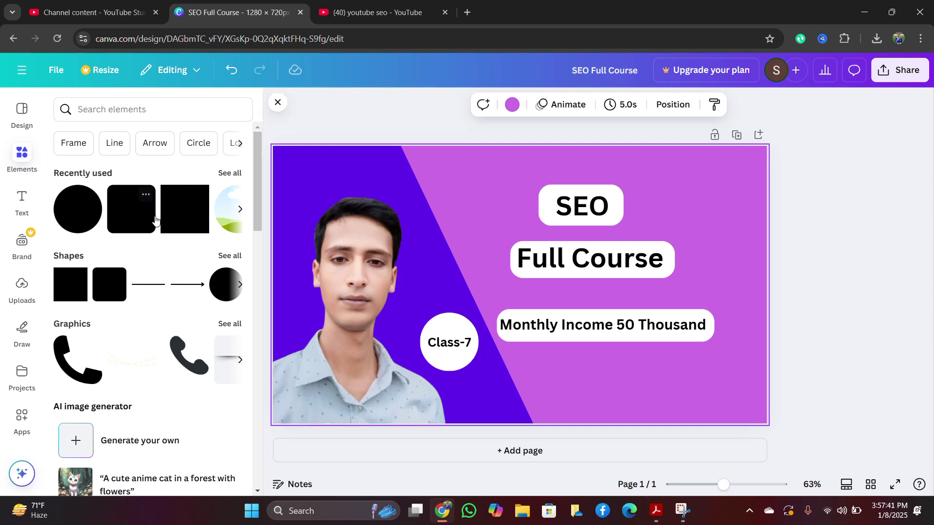
click(192, 219)
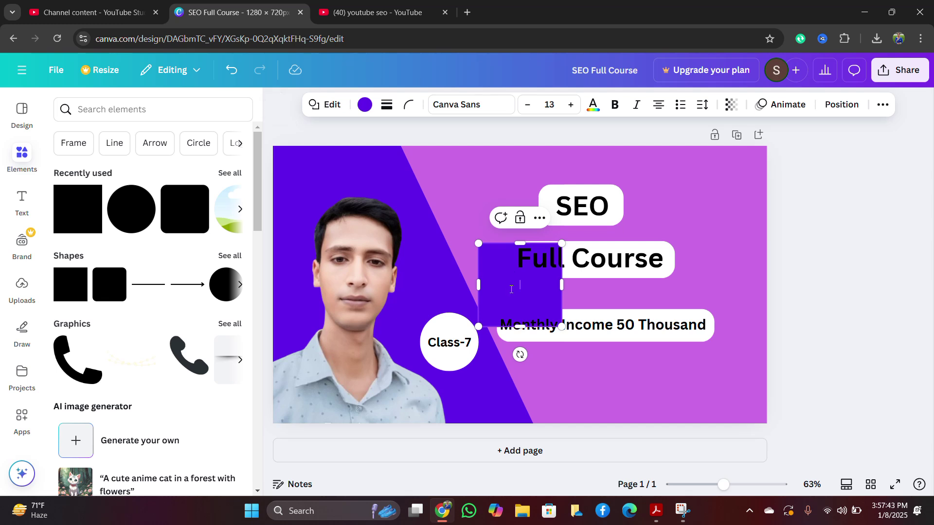
drag(511, 296, 719, 263)
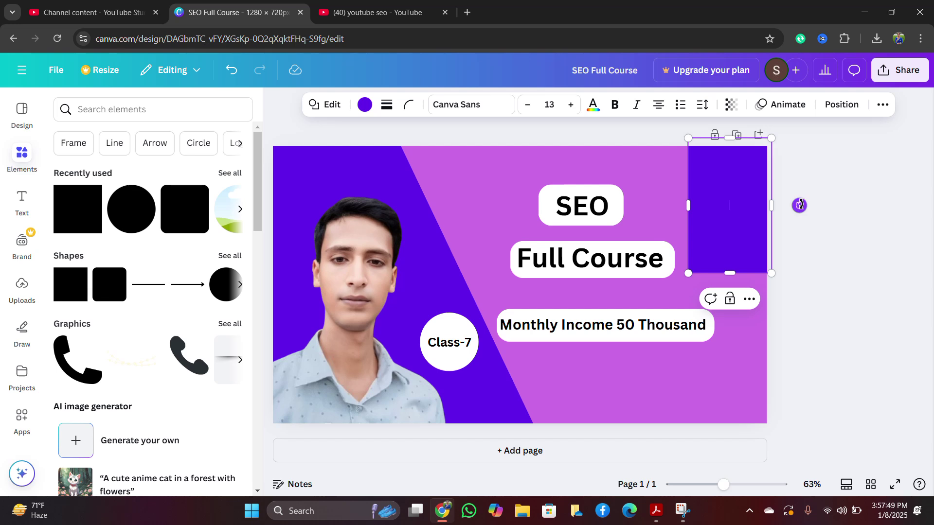
drag(800, 204, 826, 133)
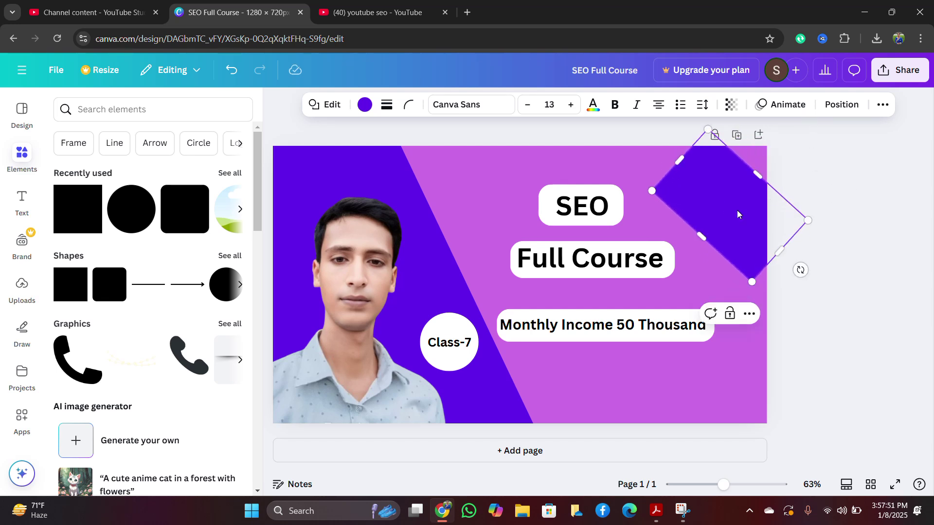
click(850, 217)
click(727, 211)
drag(727, 211, 756, 170)
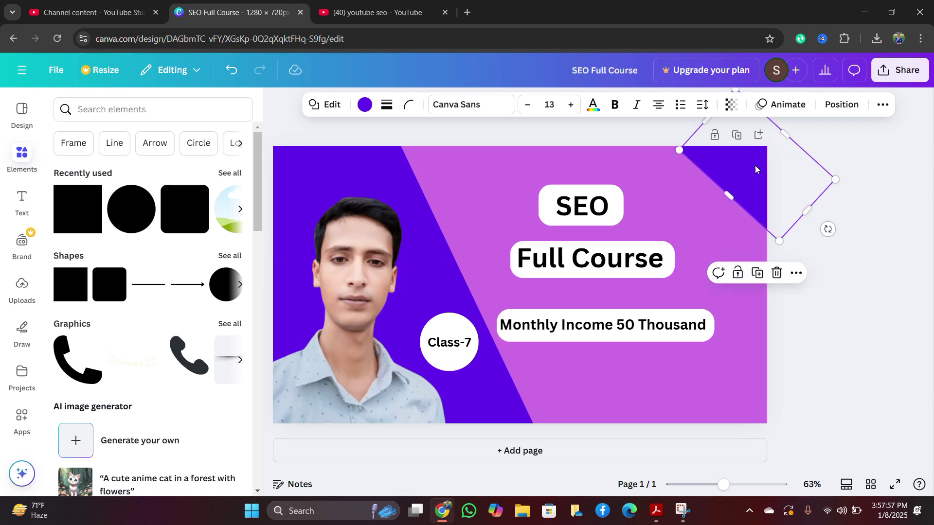
Step: Duplicate the rotated violet corner rectangle and fill the copy with white
click(757, 274)
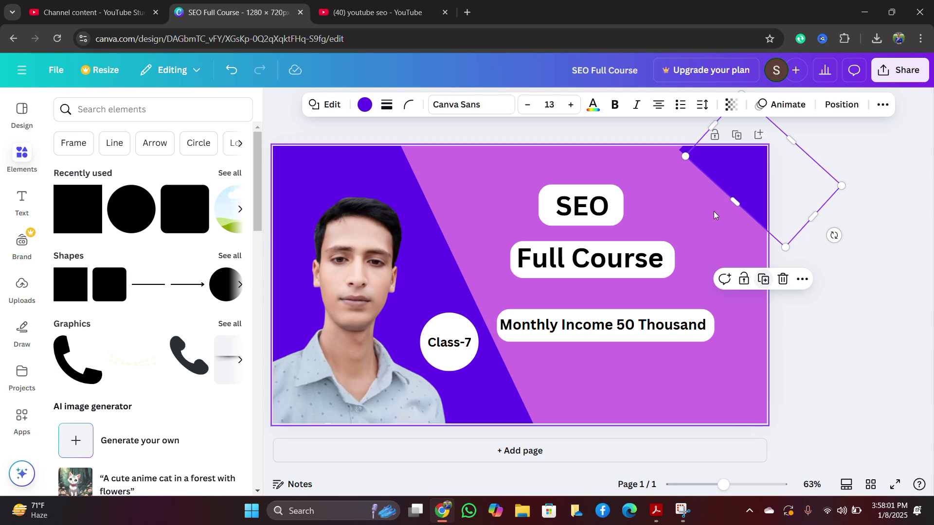
click(362, 106)
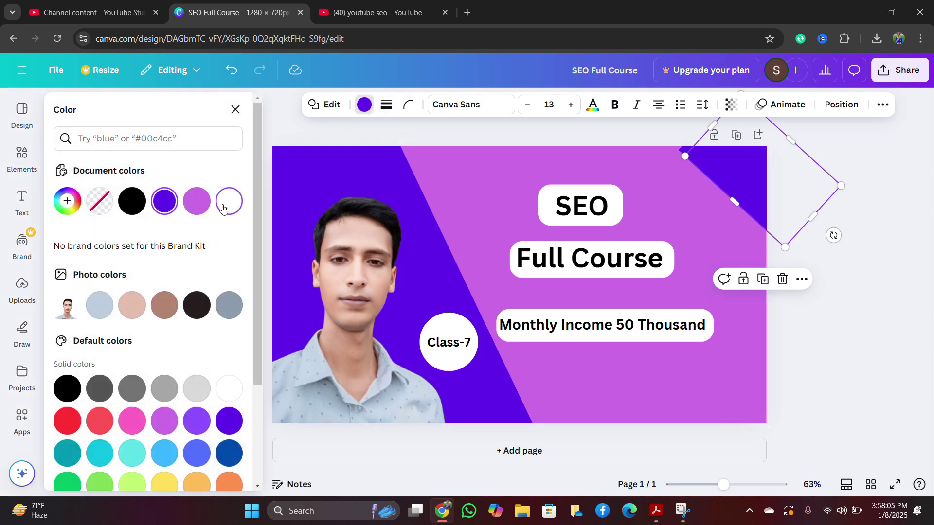
click(224, 208)
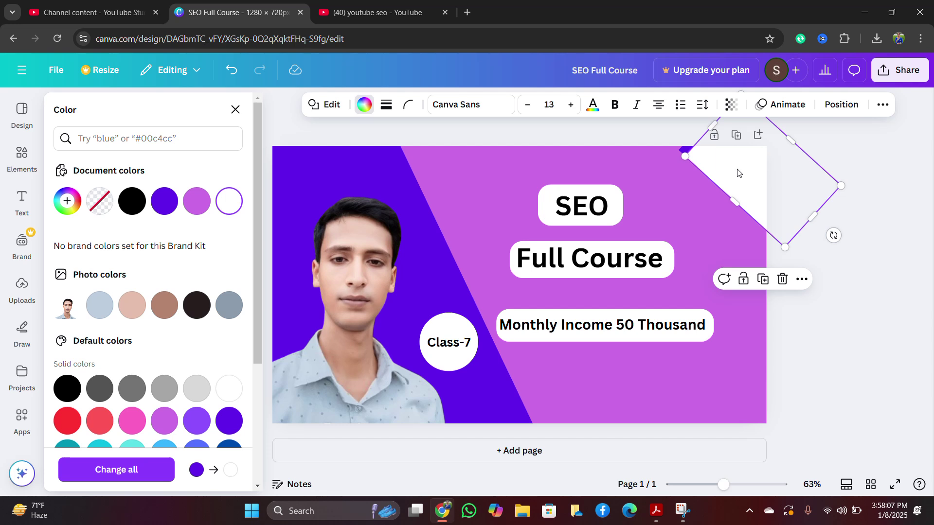
Step: Send the white copy backward behind the violet corner rectangle and offset it to about X 1041.7, Y 16.3 px as a white edge stripe
drag(739, 173, 732, 163)
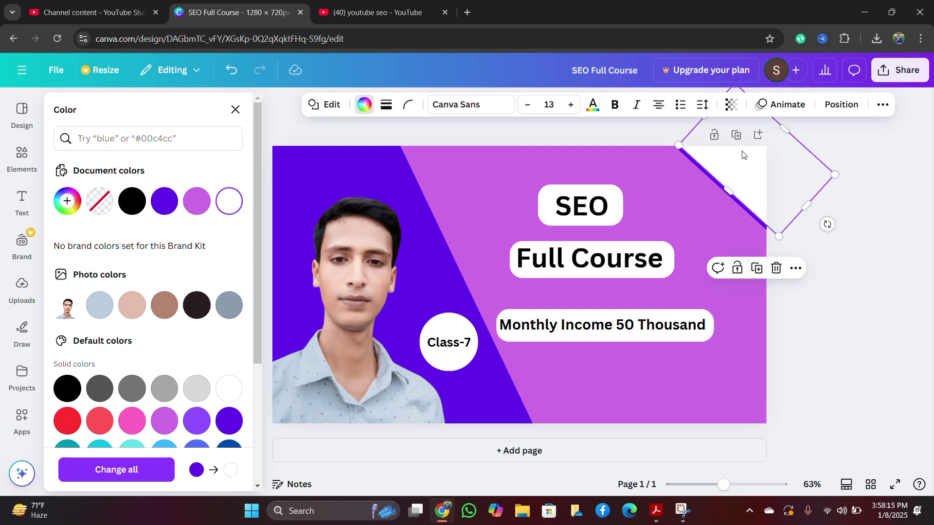
click(835, 108)
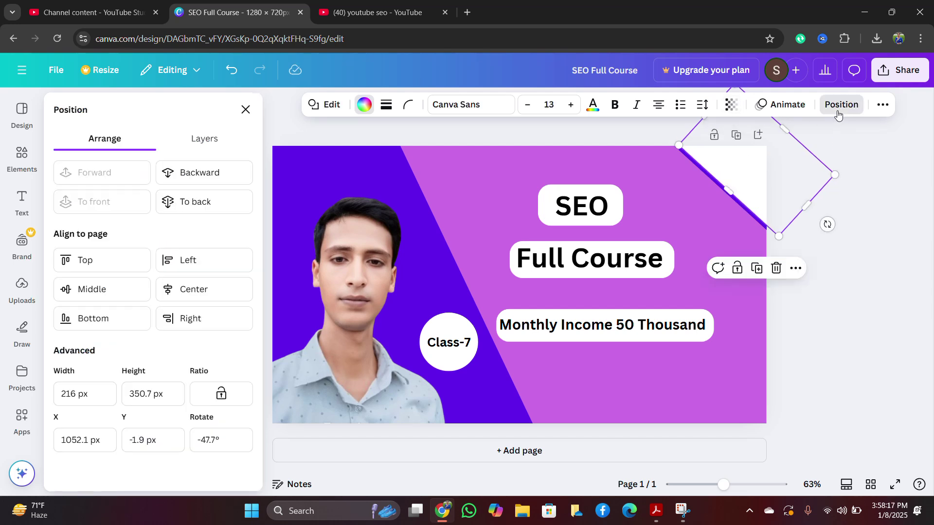
click(224, 174)
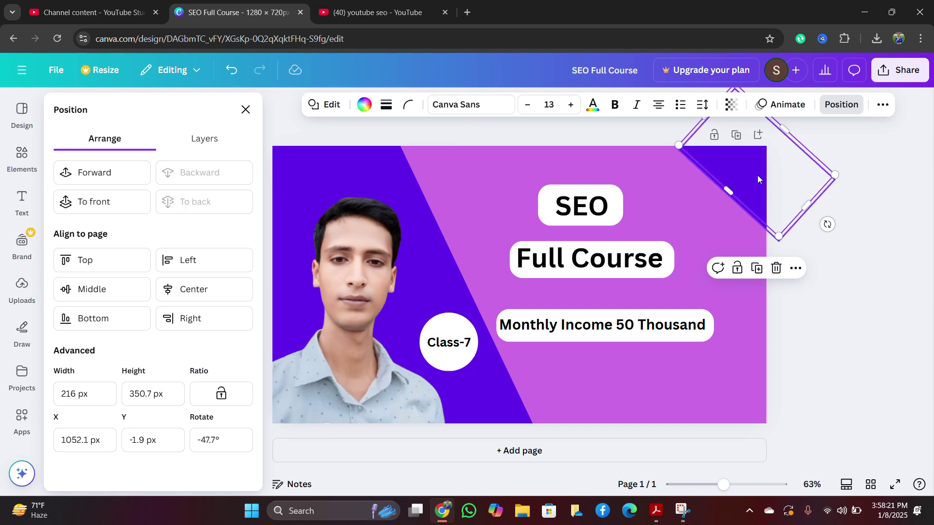
mouse_move(740, 173)
mouse_down()
mouse_move(749, 161)
mouse_move(713, 181)
mouse_move(733, 180)
mouse_up()
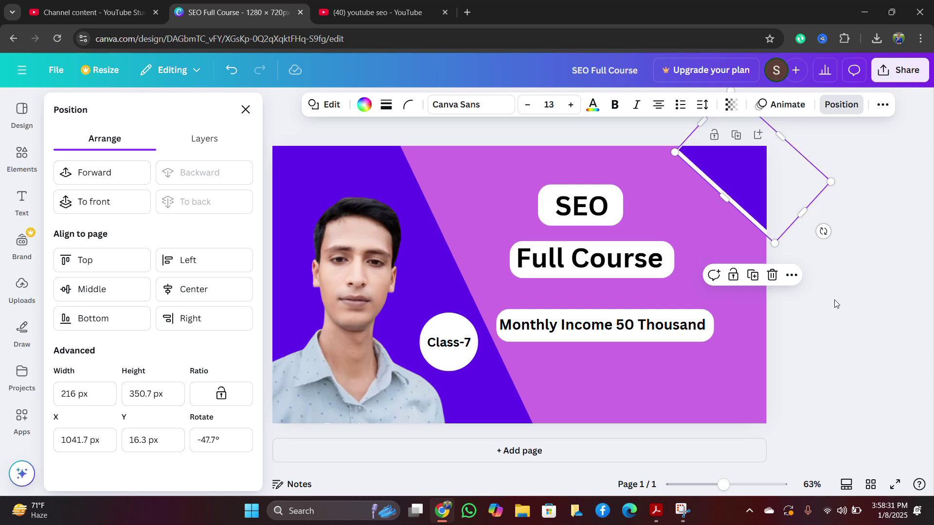
Step: Nudge the violet upper-right corner rectangle slightly down-left over the white copy, leaving a thinner white edge stripe
click(792, 254)
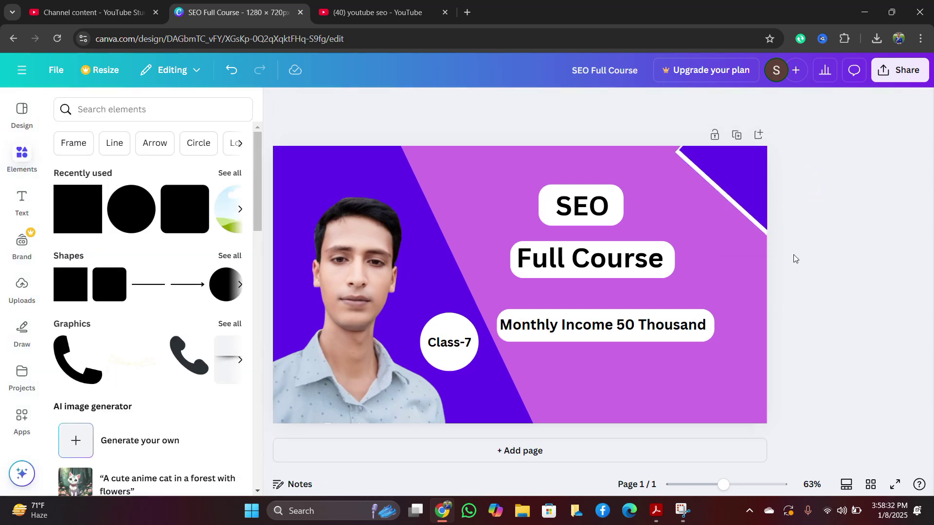
drag(755, 189, 753, 192)
click(833, 254)
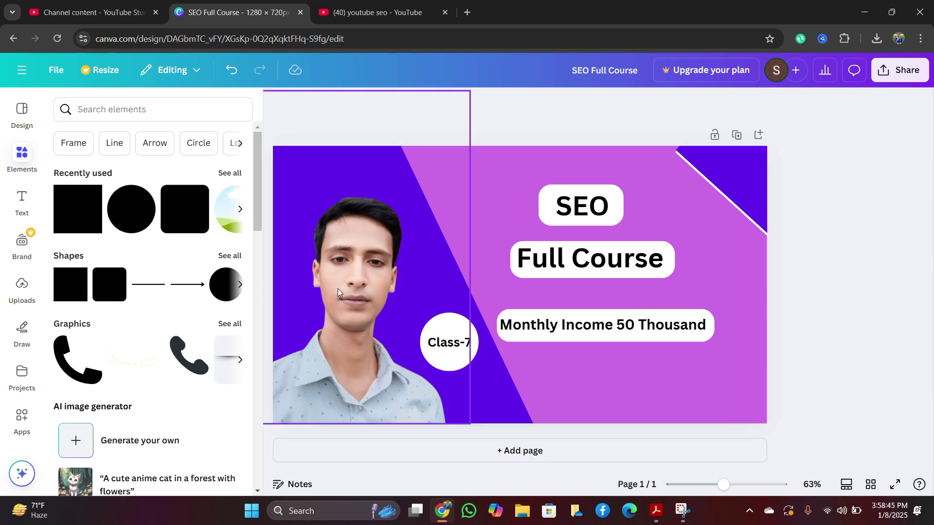
Step: Add a violet square, rotate it about 34.9° and move it over the page's lower-right corner
click(81, 213)
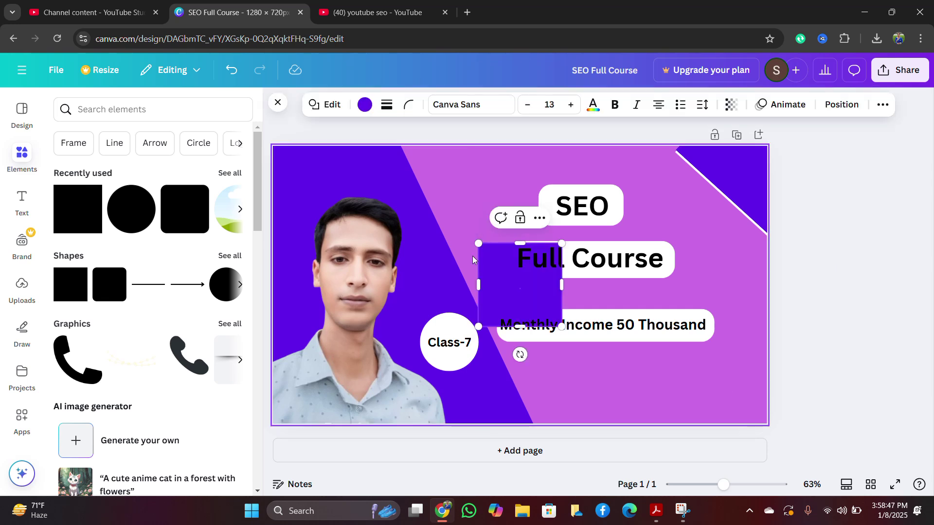
drag(493, 295, 652, 381)
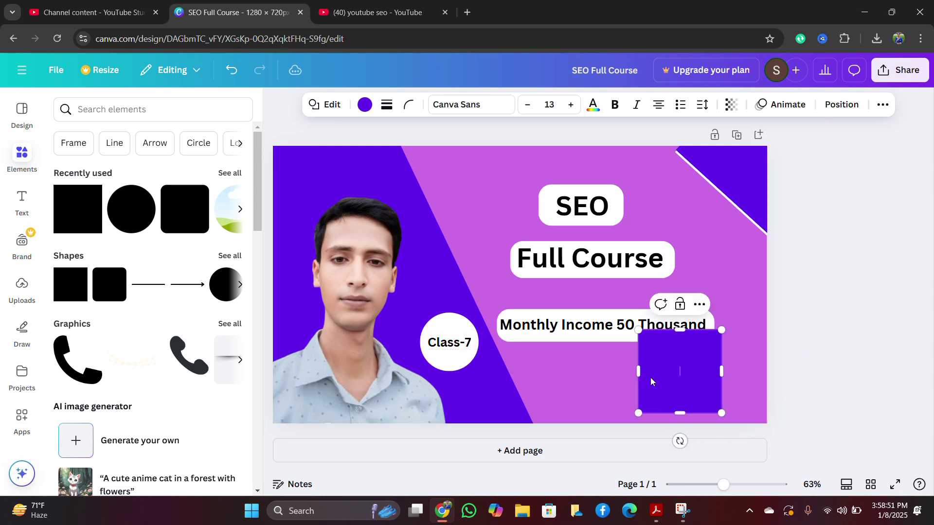
drag(680, 441, 638, 427)
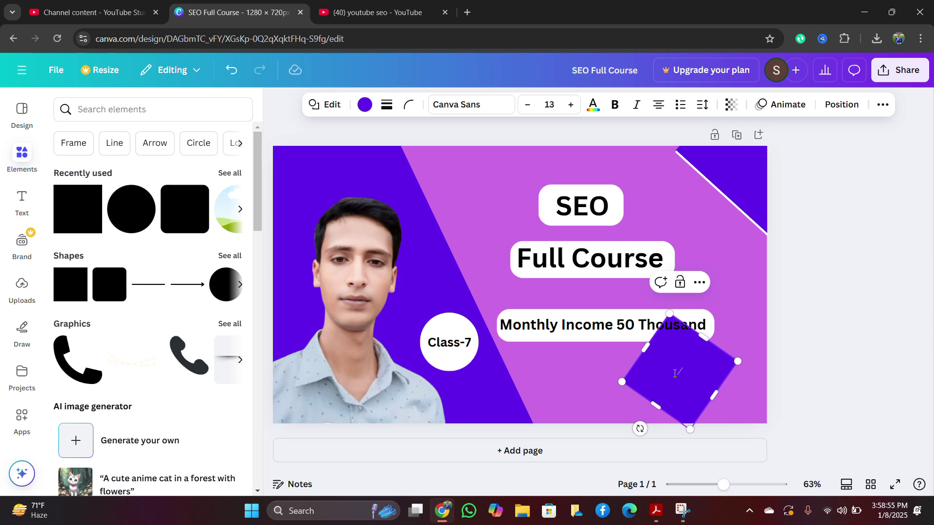
drag(698, 402, 783, 427)
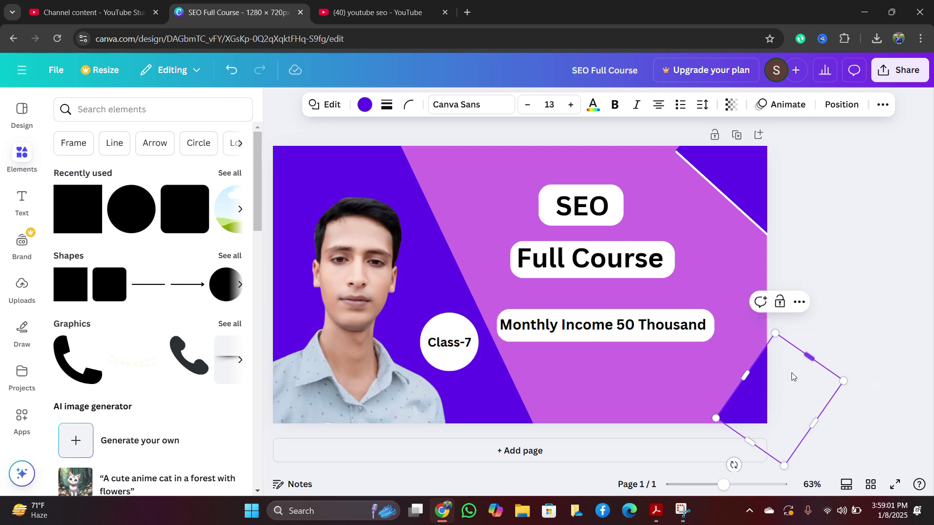
Step: Shift the rotated violet square up-left and stretch it to about 216 × 429 px across the page's lower-right corner
drag(761, 403, 740, 390)
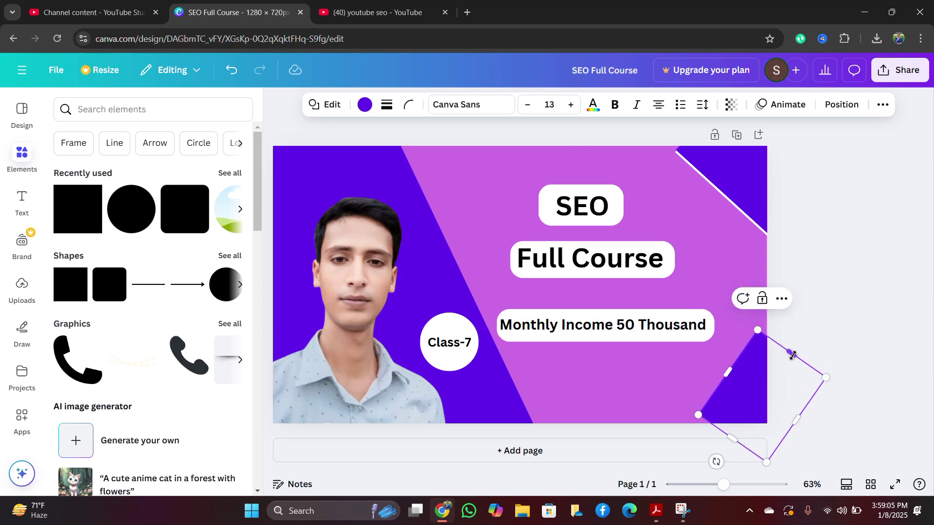
drag(794, 354, 803, 340)
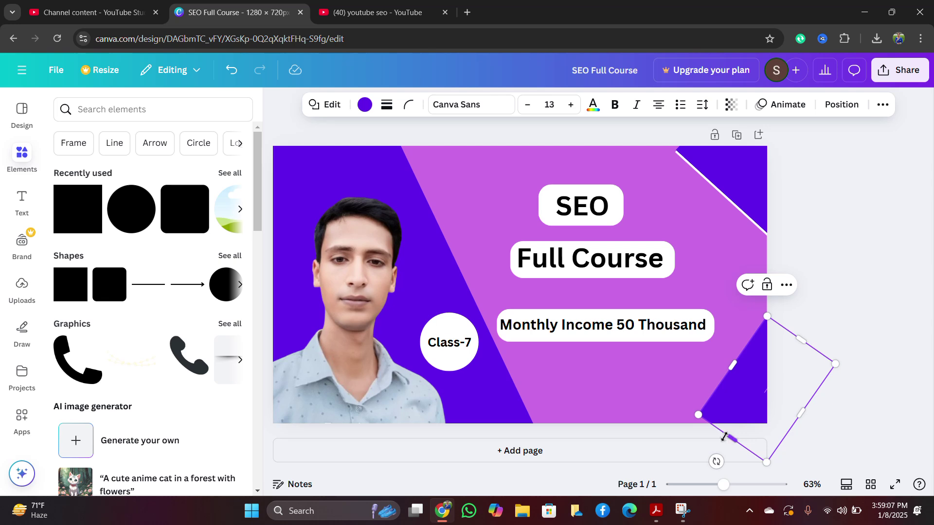
drag(714, 453, 707, 479)
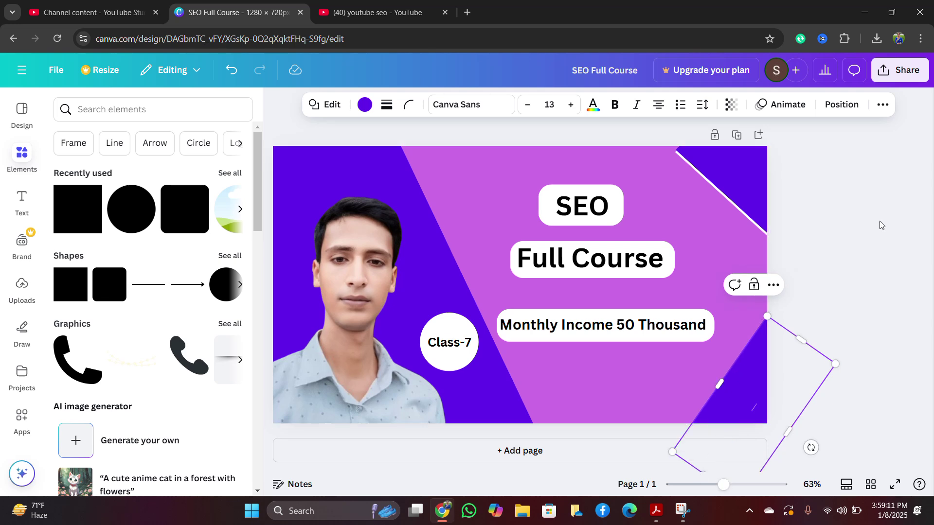
scroll(879, 220, down, 1)
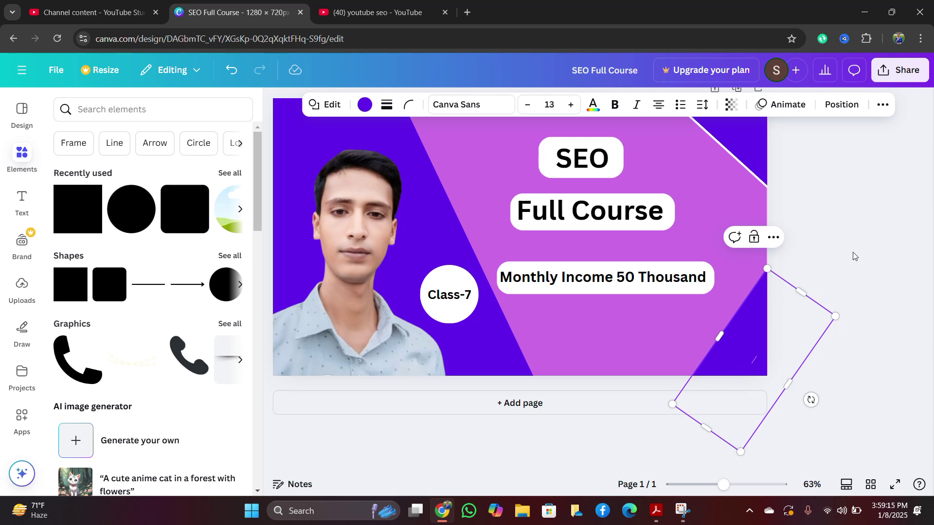
scroll(854, 256, up, 1)
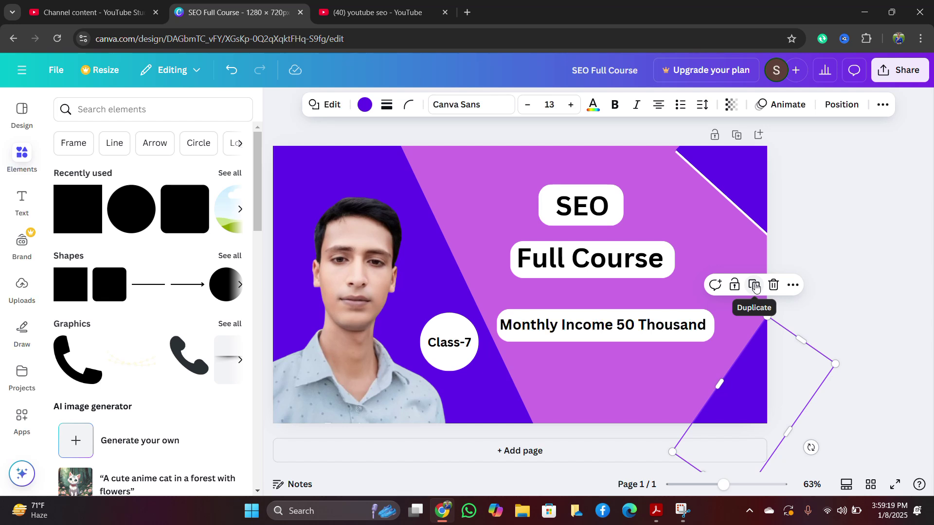
Step: Duplicate the violet lower-right corner rectangle and fill the copy with white
click(755, 286)
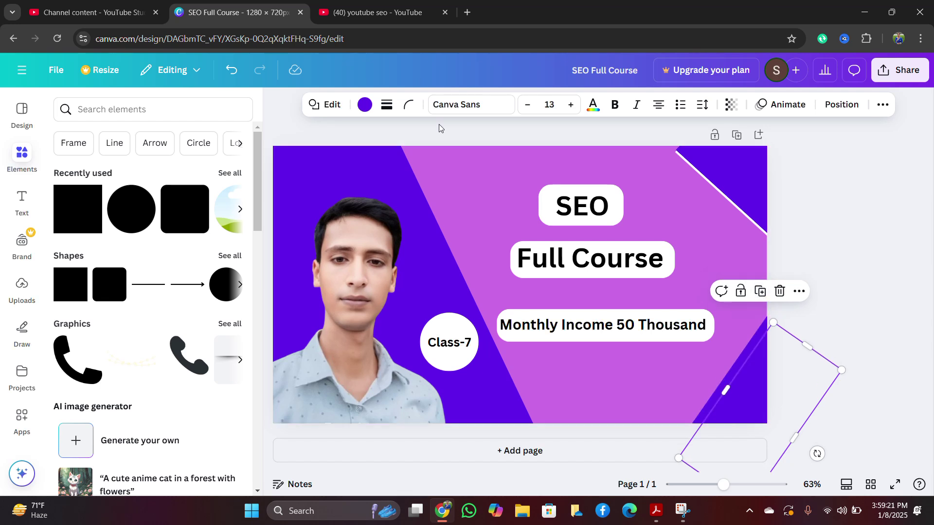
click(364, 104)
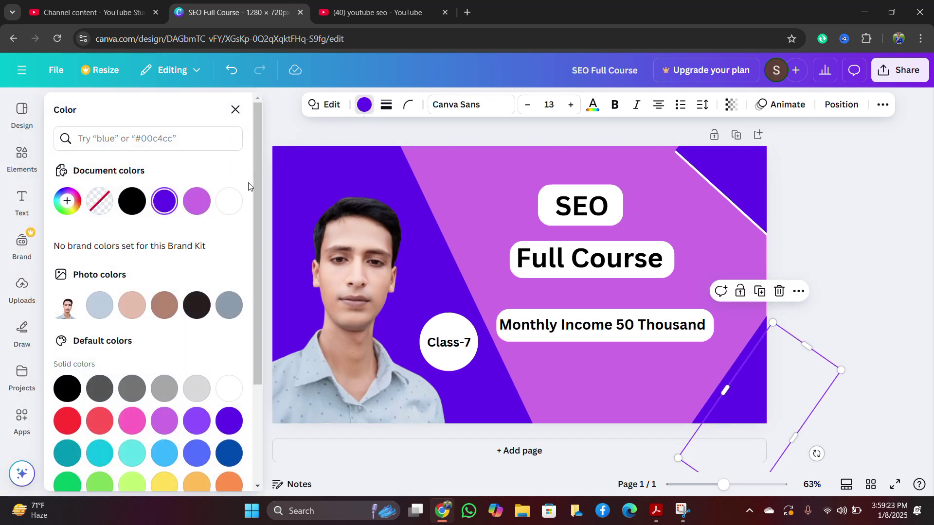
click(228, 201)
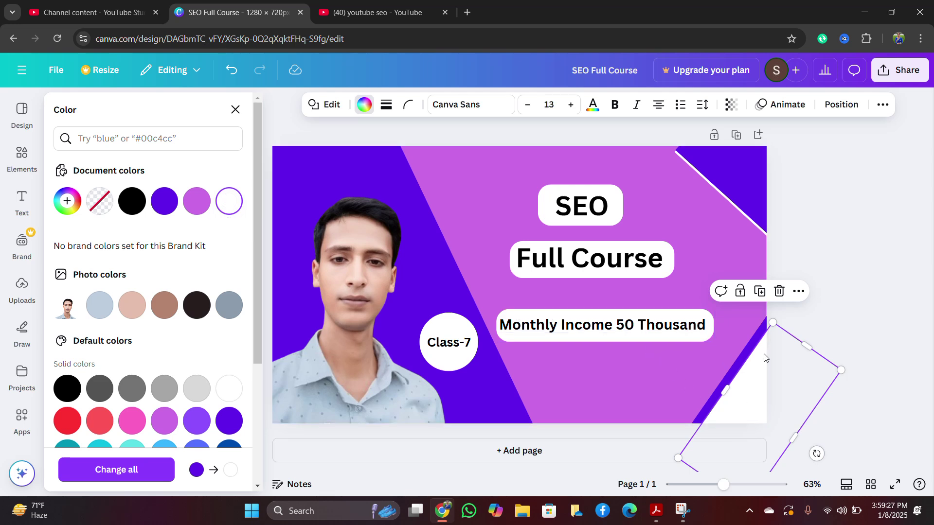
Step: Send the white copy backward behind the lower-right violet rectangle and offset it to about X 1269.3, Y 440.7 px as an edge stripe
click(839, 116)
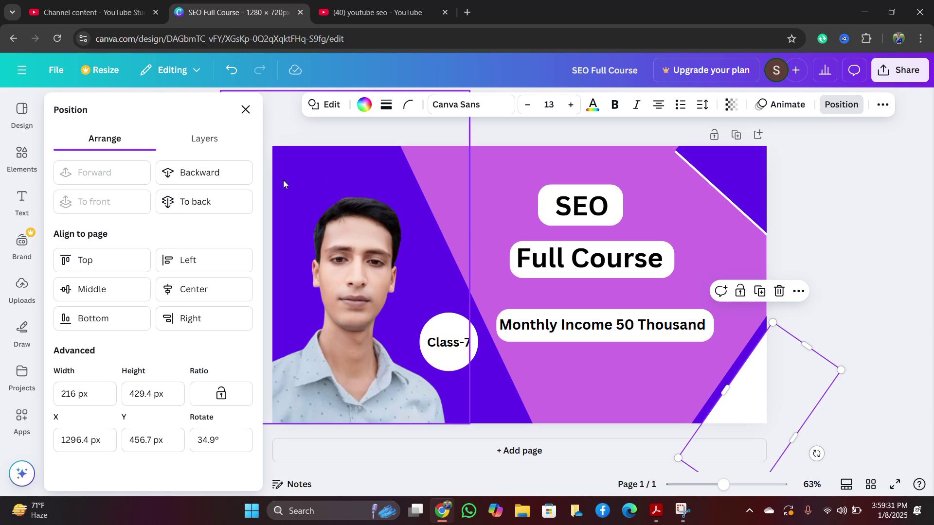
click(221, 176)
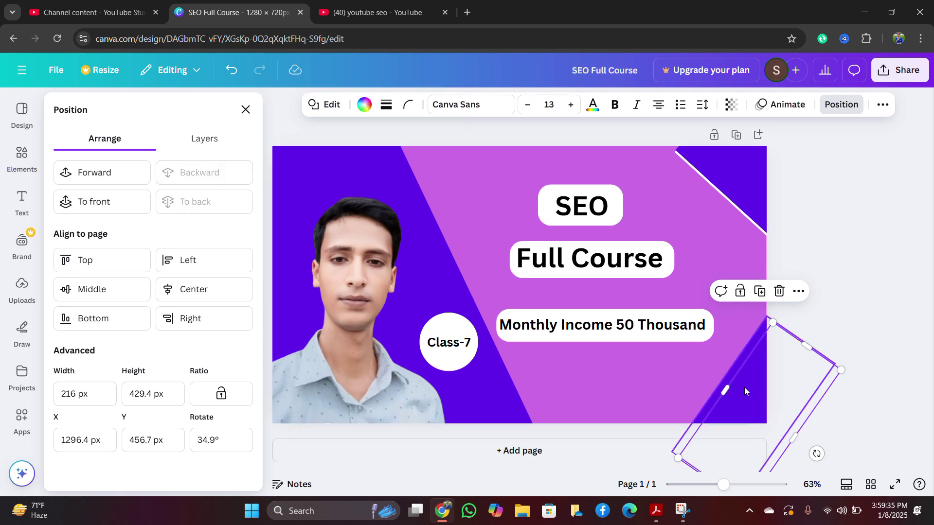
mouse_move(744, 390)
mouse_down()
mouse_move(753, 393)
mouse_move(732, 381)
mouse_up()
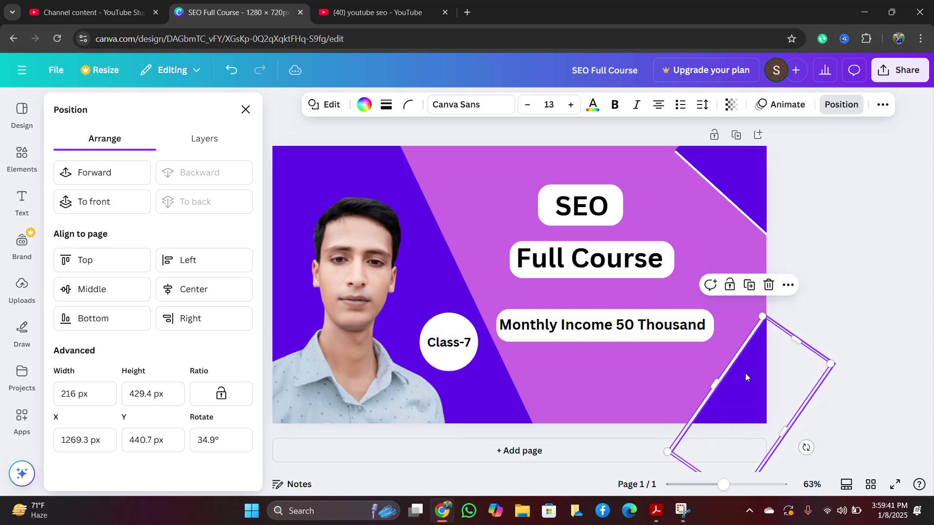
click(829, 294)
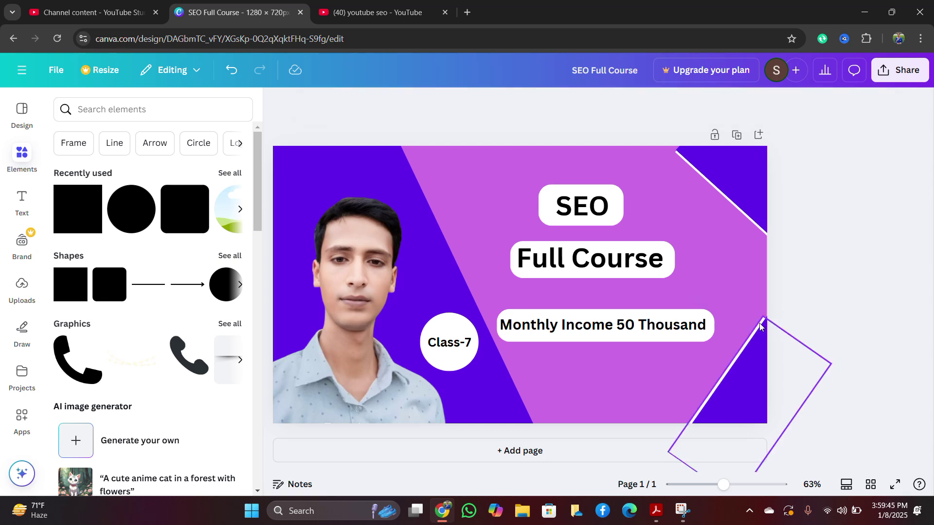
Step: Nudge the white rectangle slightly up-right so its stripe runs along the lower-right violet corner to the page edge
click(761, 326)
drag(759, 323, 759, 322)
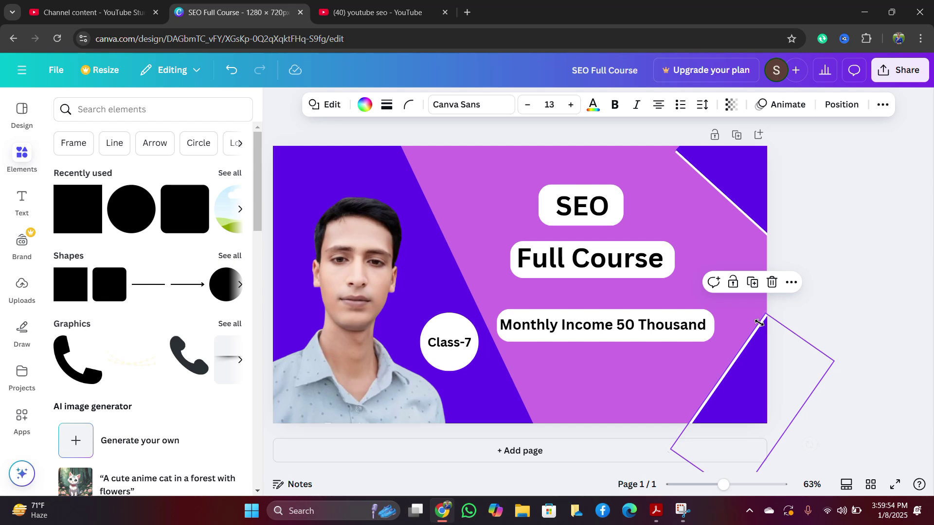
click(822, 324)
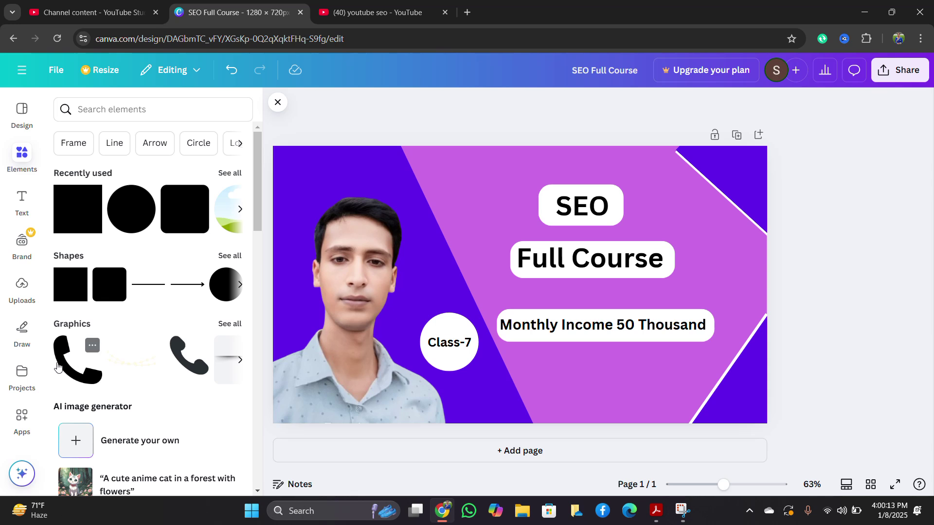
Step: Add the black telephone handset graphic, shrink it to a small icon and place it below the "Monthly Income 50 Thousand" bar
click(73, 372)
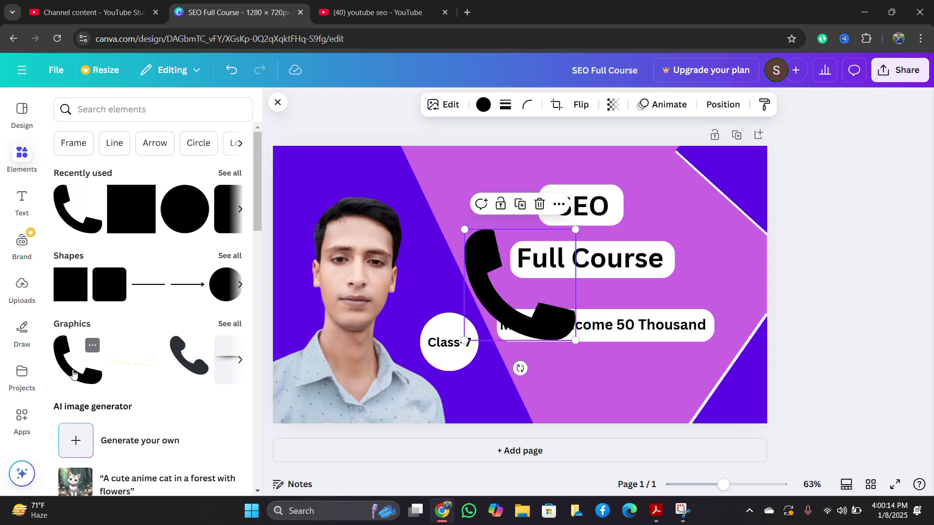
drag(575, 340, 489, 274)
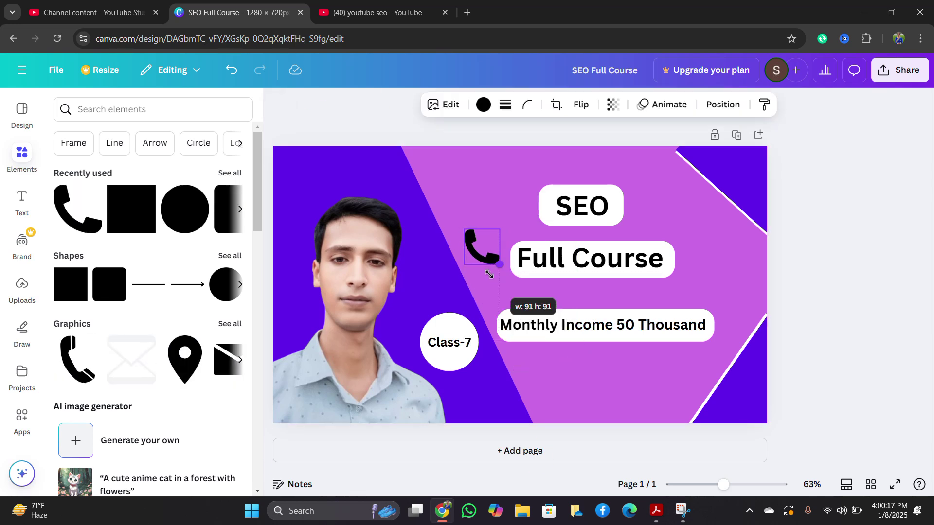
drag(496, 310, 538, 395)
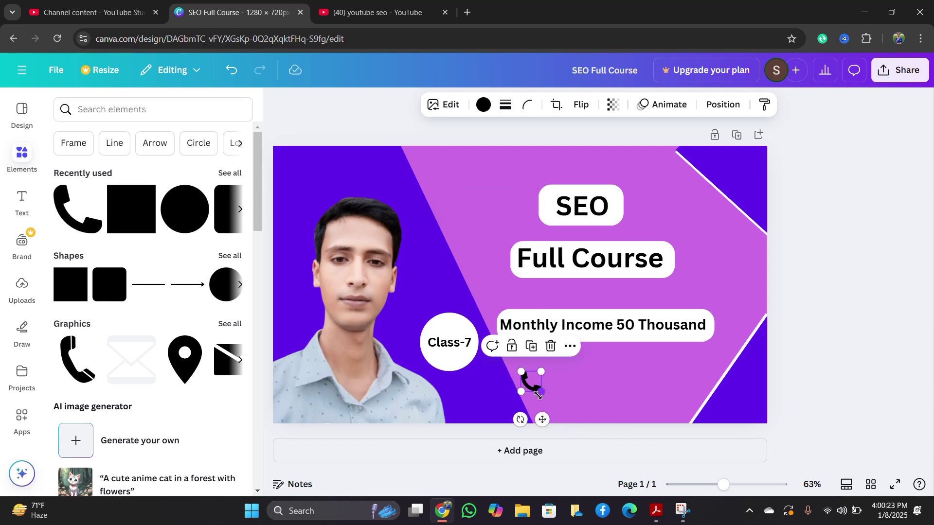
Step: Add a subheading reading "Call:" followed by the contact phone number, and place it beside the handset icon
click(19, 196)
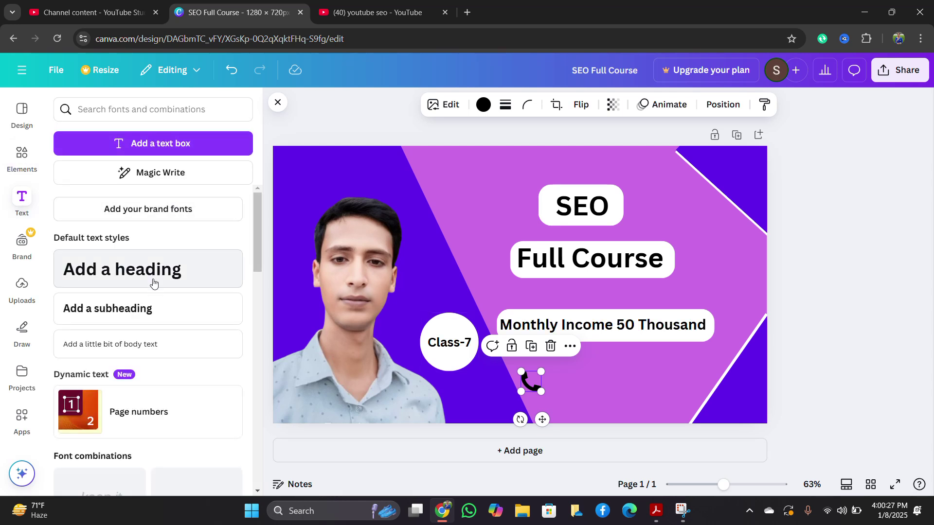
click(150, 304)
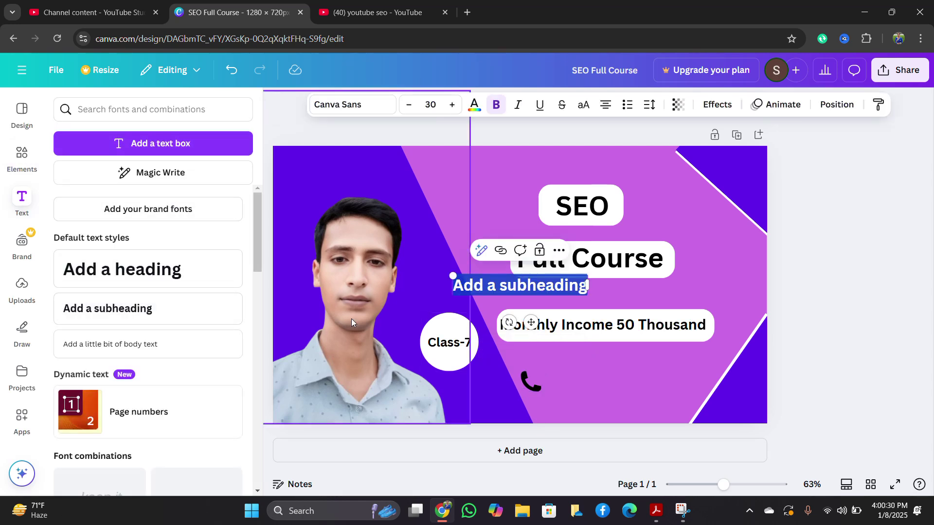
text(C)
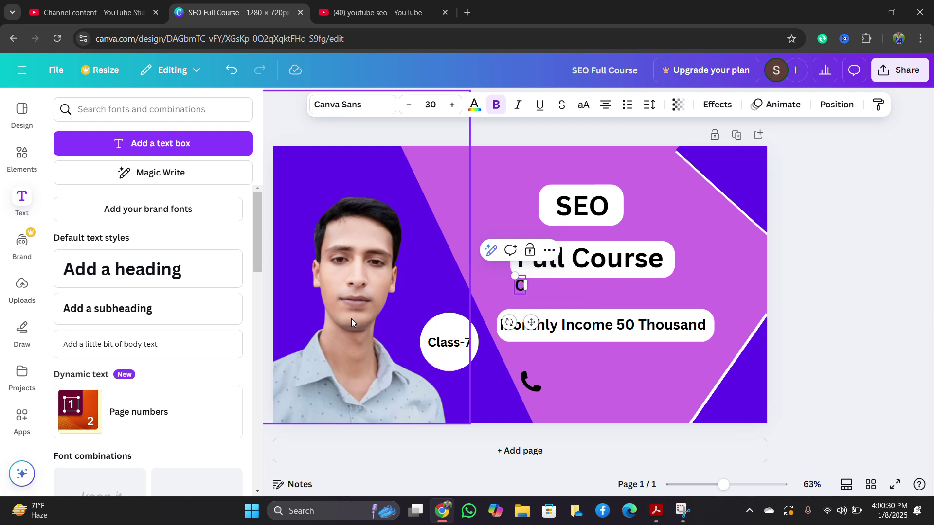
text(all: 0)
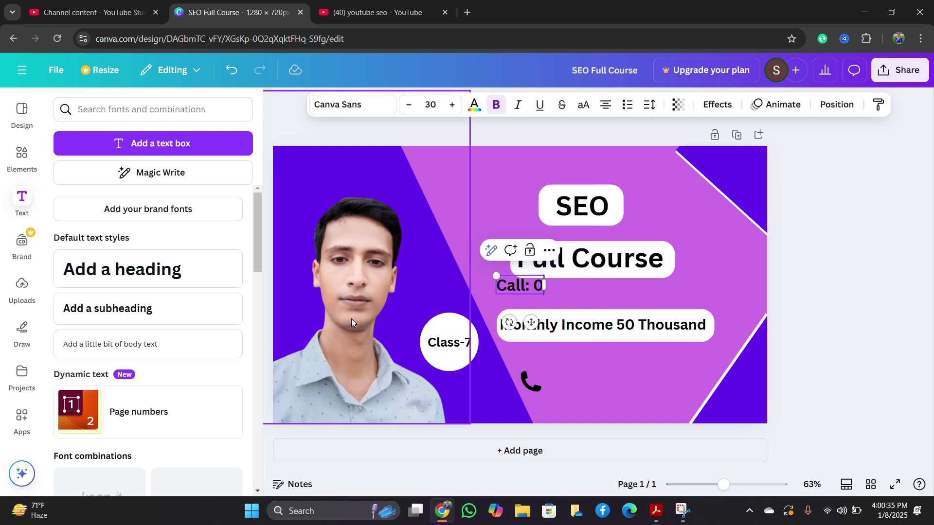
text(171111111)
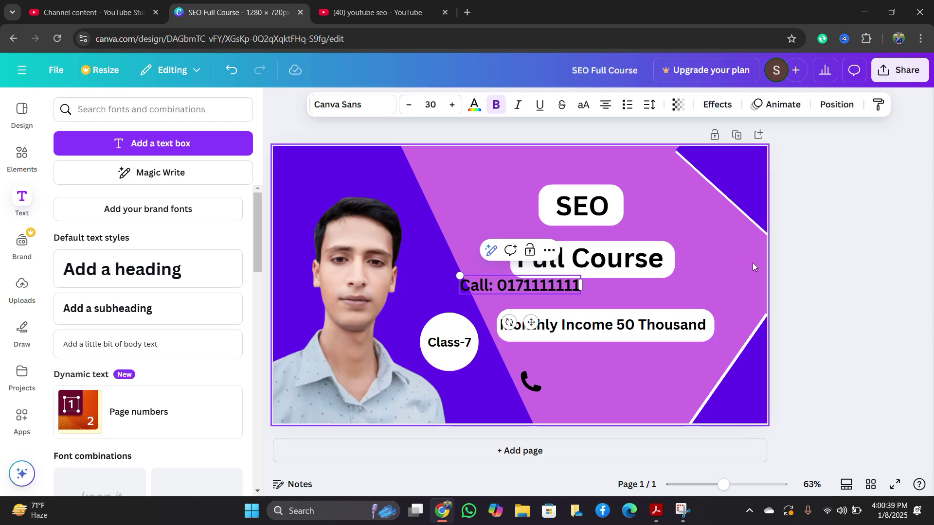
click(830, 251)
drag(484, 296, 571, 385)
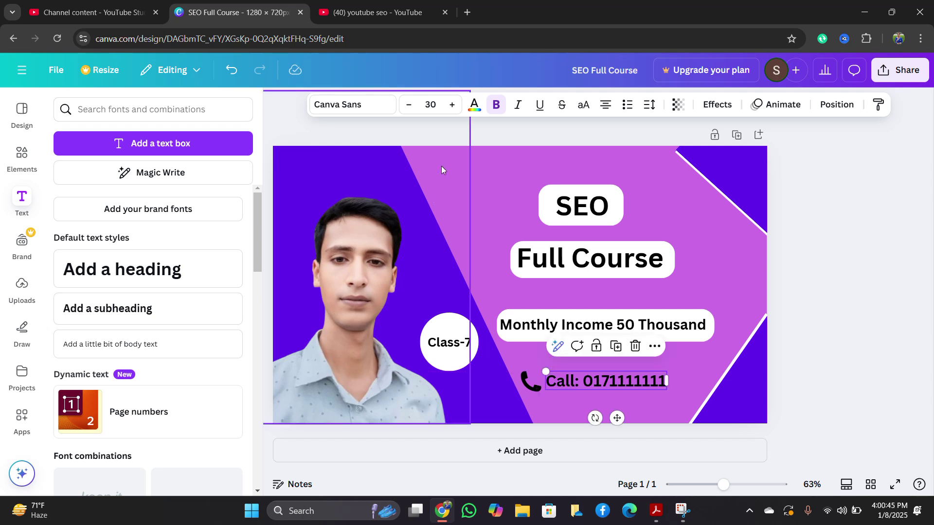
Step: Change the call text's color to white
click(471, 107)
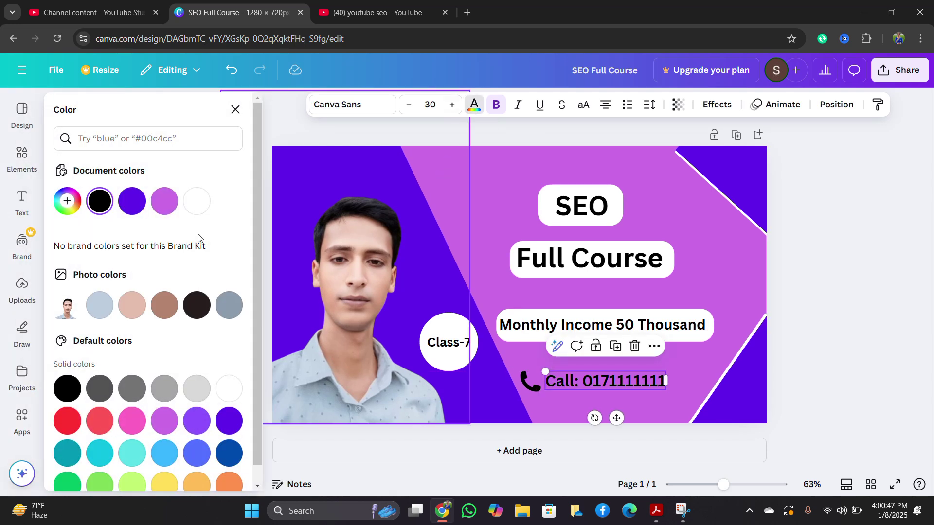
click(197, 203)
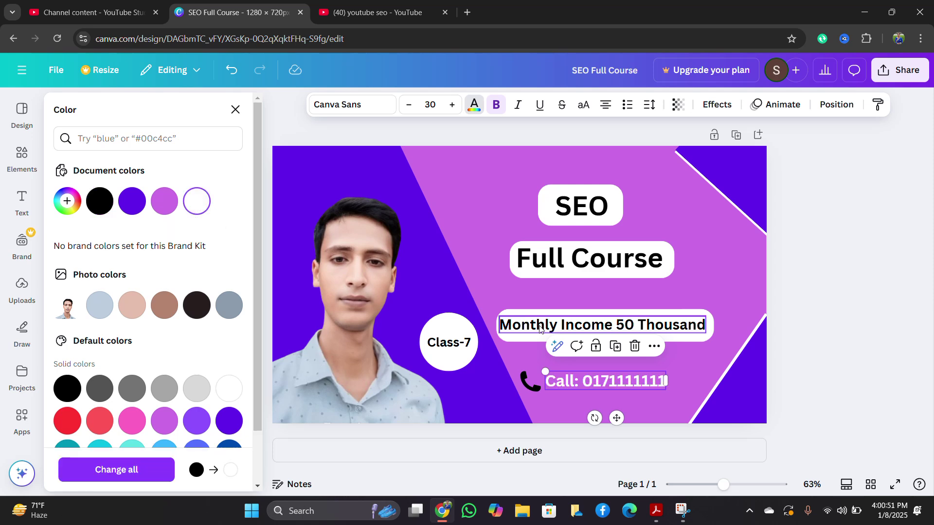
click(903, 242)
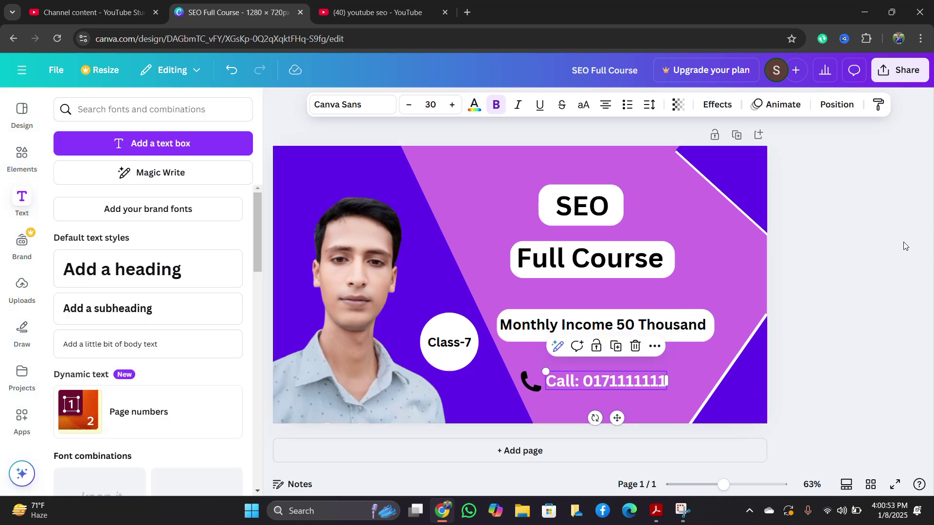